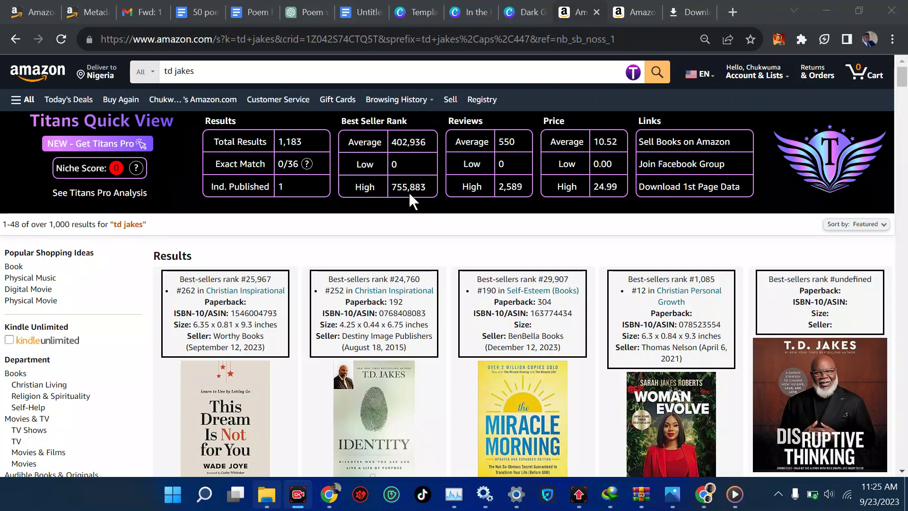
Skim the "td jakes" book results and clear that query from the Amazon search box
scroll(410, 194, "down", 5)
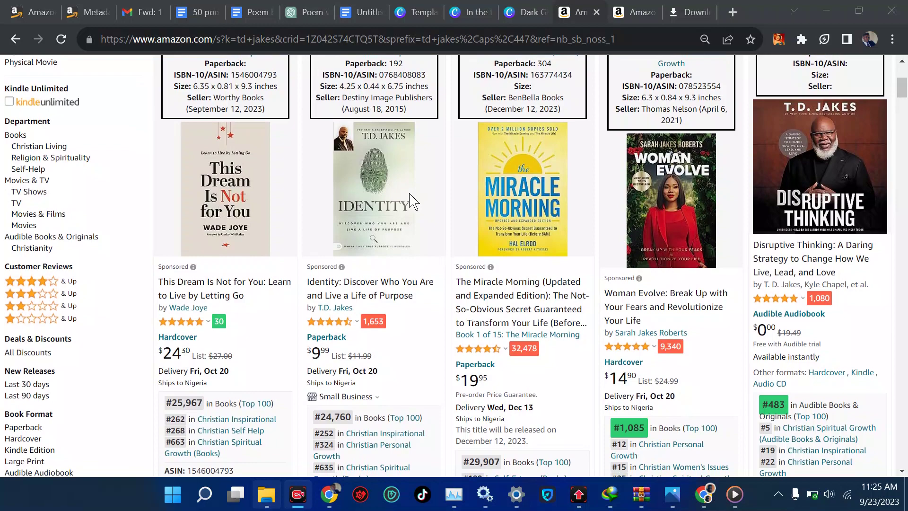
scroll(410, 194, "up", 5)
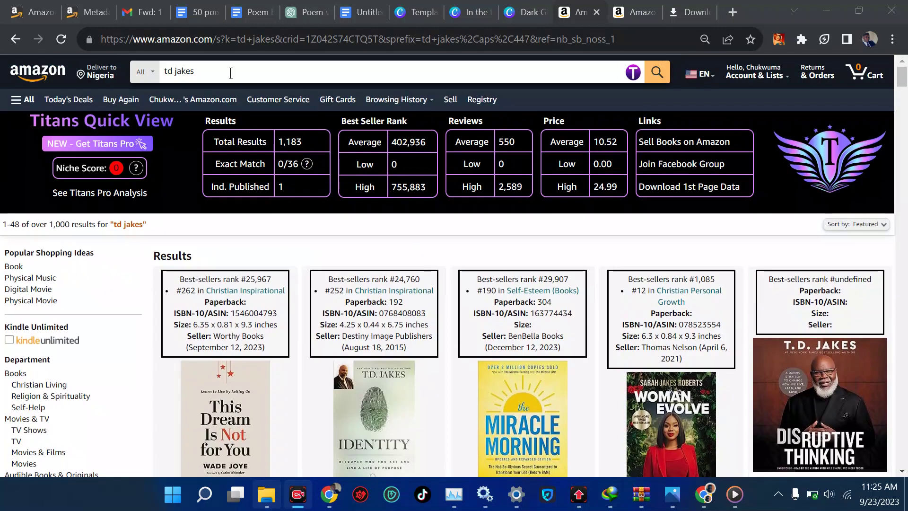
left_click(231, 73)
key("BackSpace")
key("BackSpace")
key("BackSpace")
key("BackSpace")
key("BackSpace")
key("BackSpace")
key("BackSpace")
key("BackSpace")
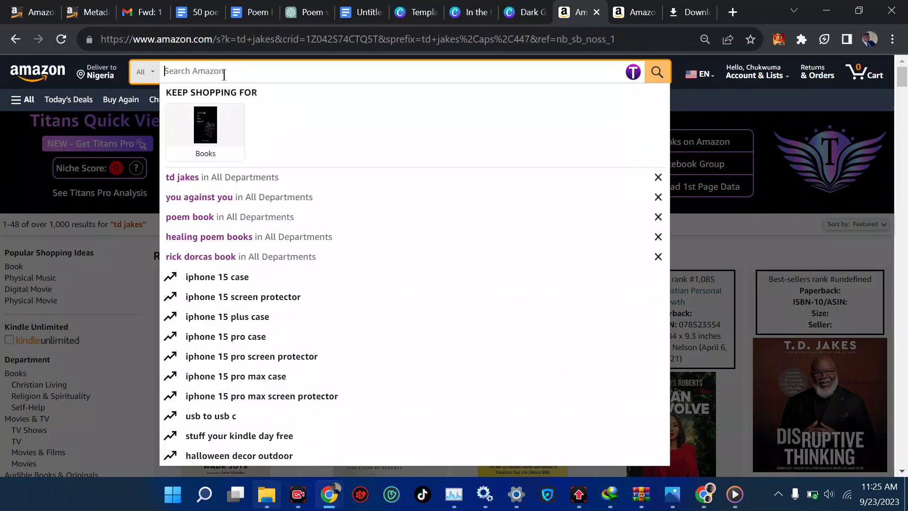
View the search department list and the delivery location options on the results page
left_click(139, 81)
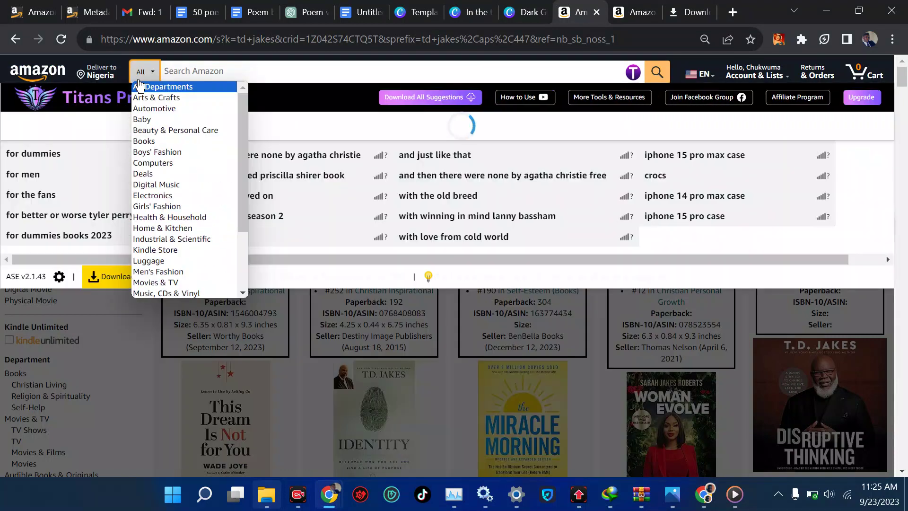
left_click(100, 79)
left_click(99, 77)
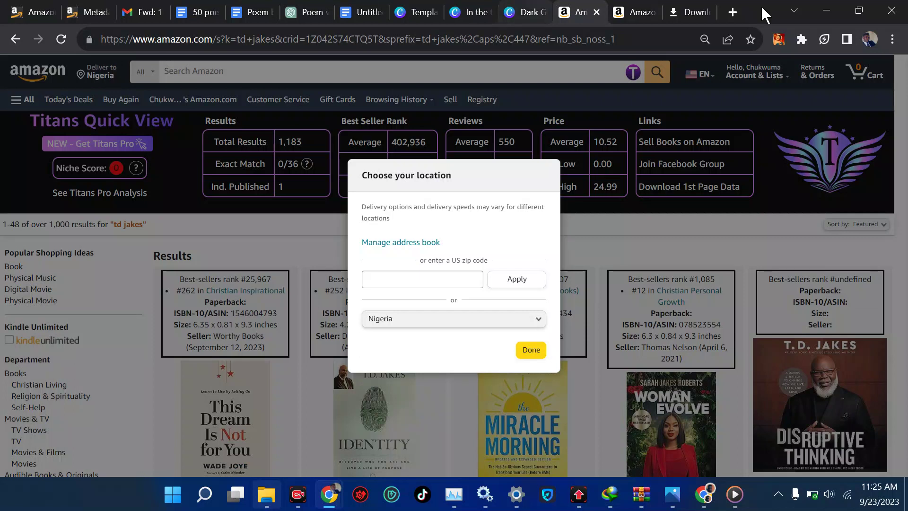
Open a new incognito window and view the DS Amazon Quick View extension's settings there
left_click(892, 39)
left_click(776, 93)
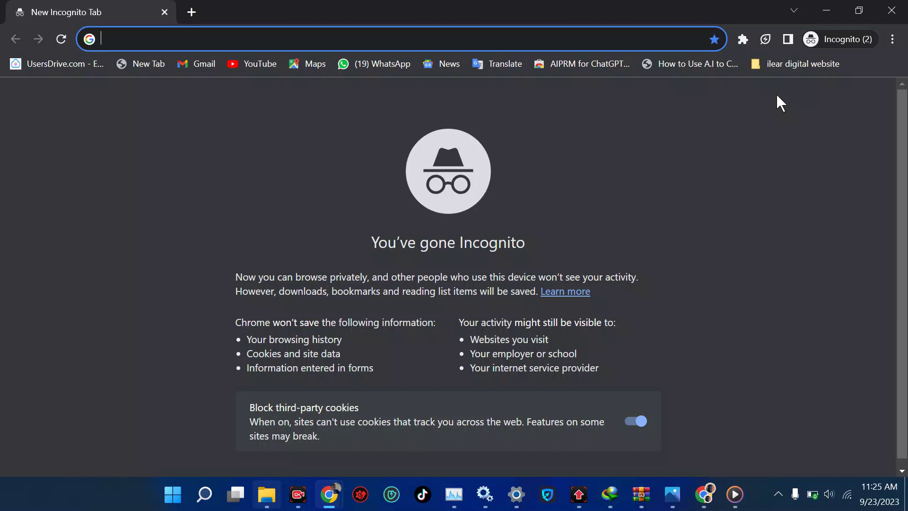
left_click(743, 40)
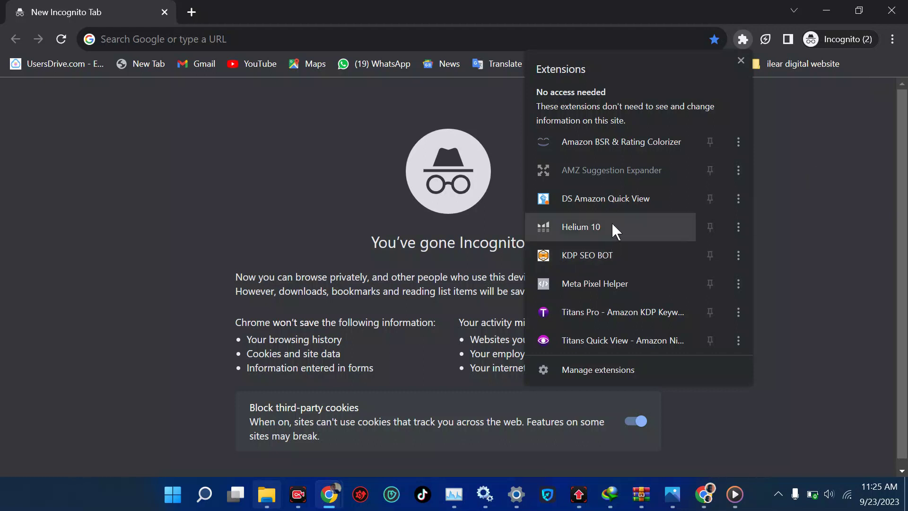
left_click(619, 198)
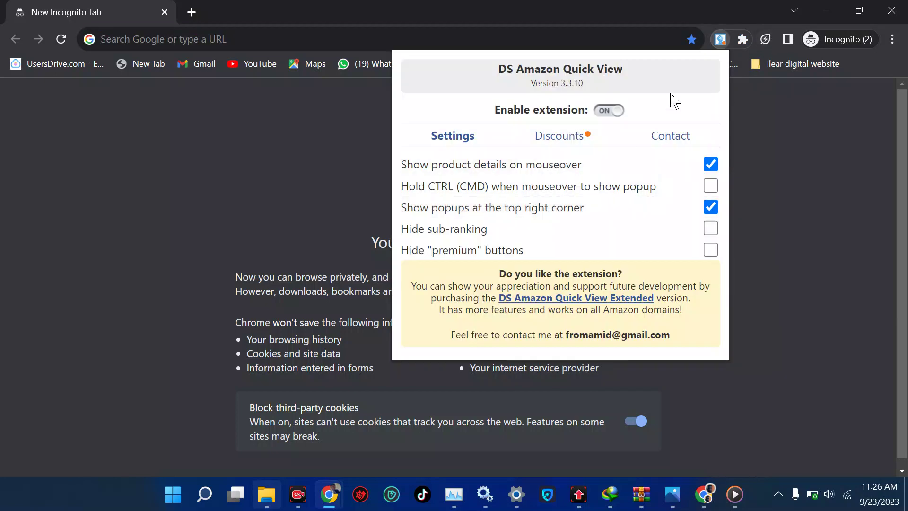
left_click(760, 41)
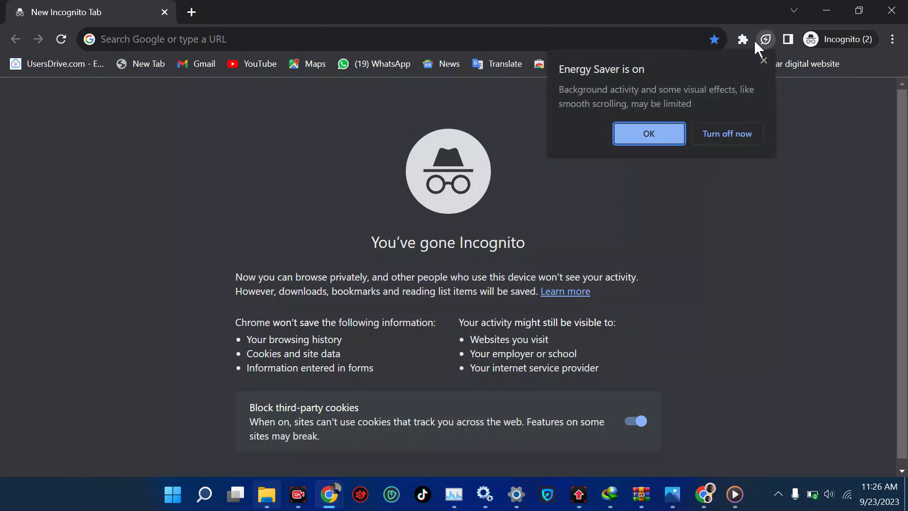
Open the Titans Pro extension's details page and switch Allow in Incognito off and back on
left_click(747, 41)
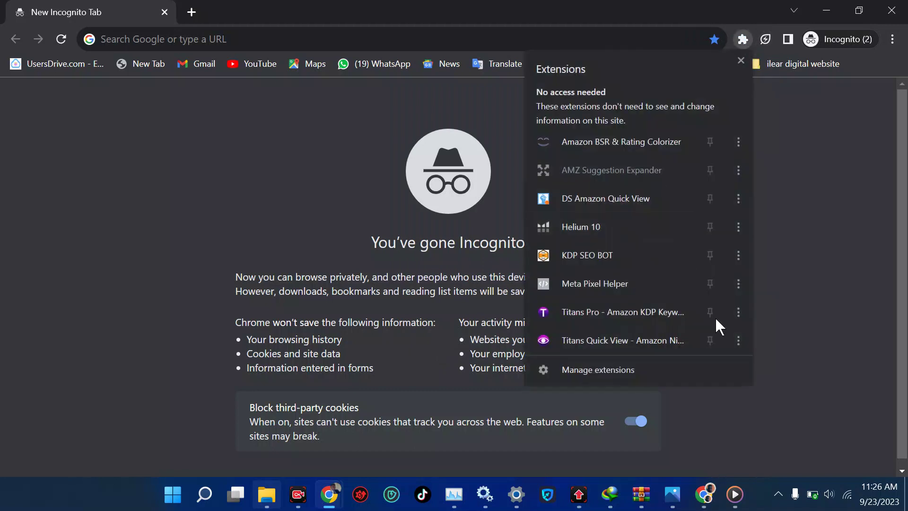
left_click(738, 312)
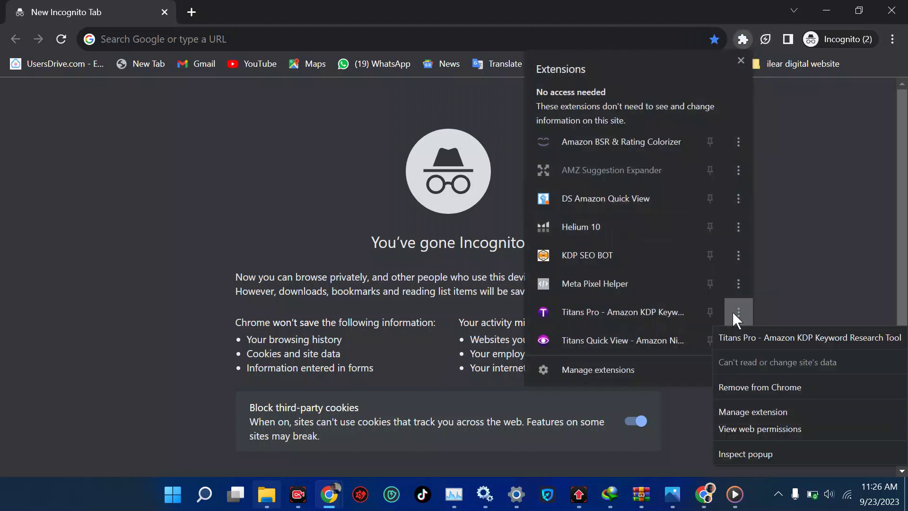
left_click(736, 413)
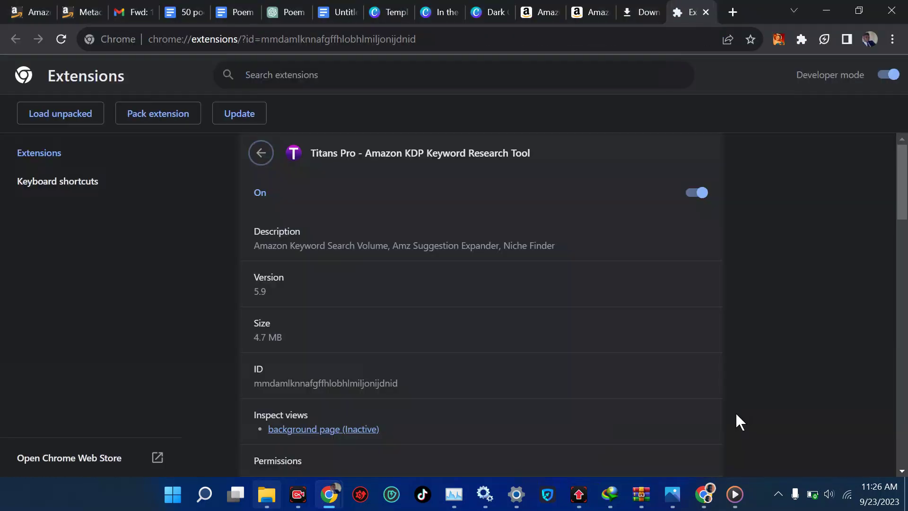
scroll(391, 303, "down", 9)
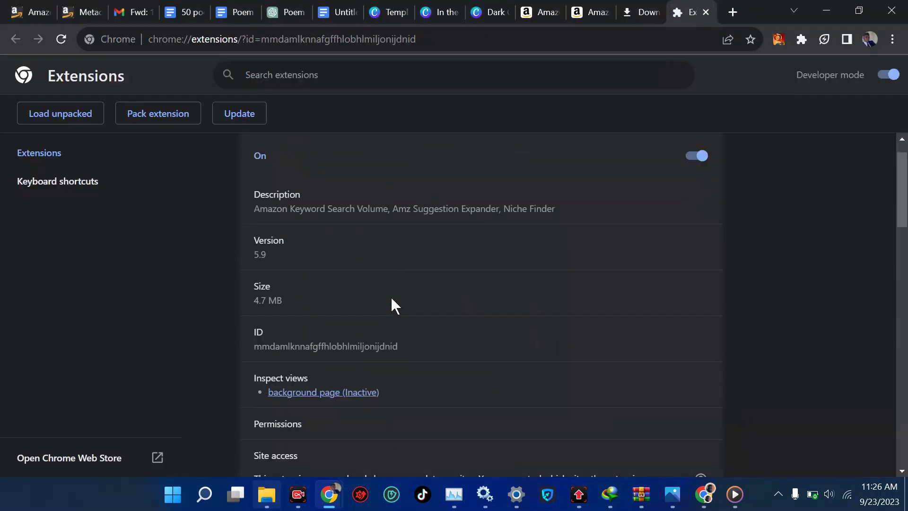
scroll(393, 303, "down", 10)
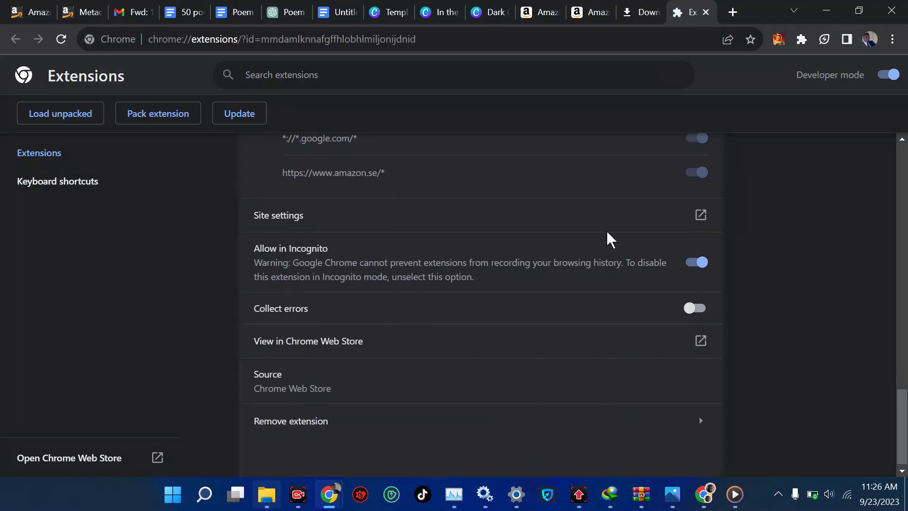
left_click(705, 268)
left_click(706, 268)
Load amazon.com in the incognito window and check its delivery location options
mouse_move(330, 494)
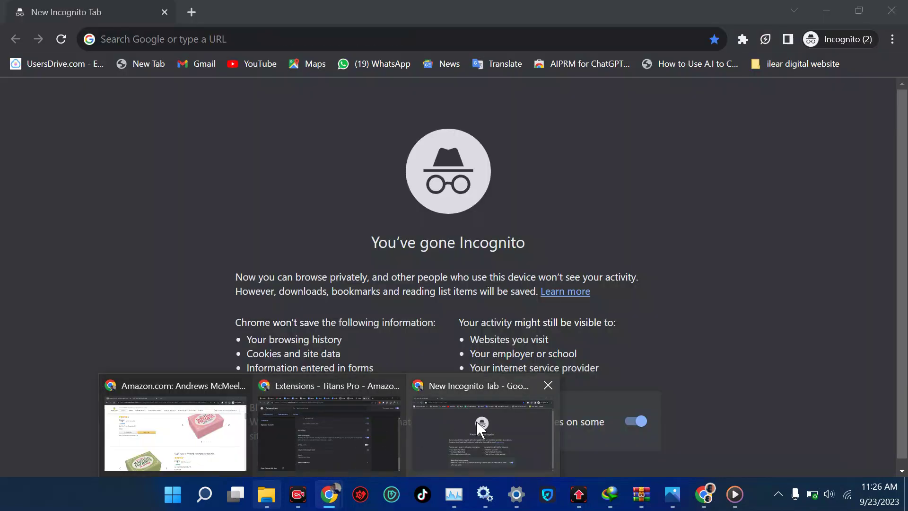
left_click(480, 428)
type("amazon.com")
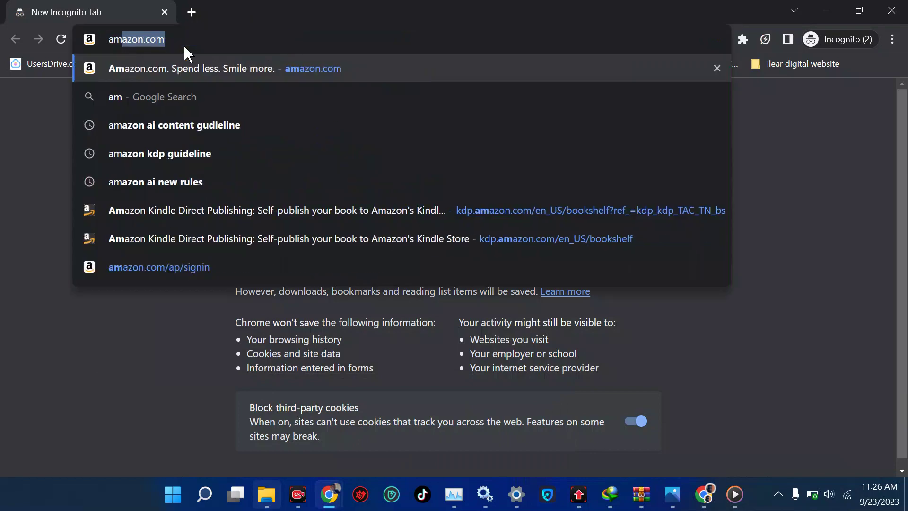
key("Return")
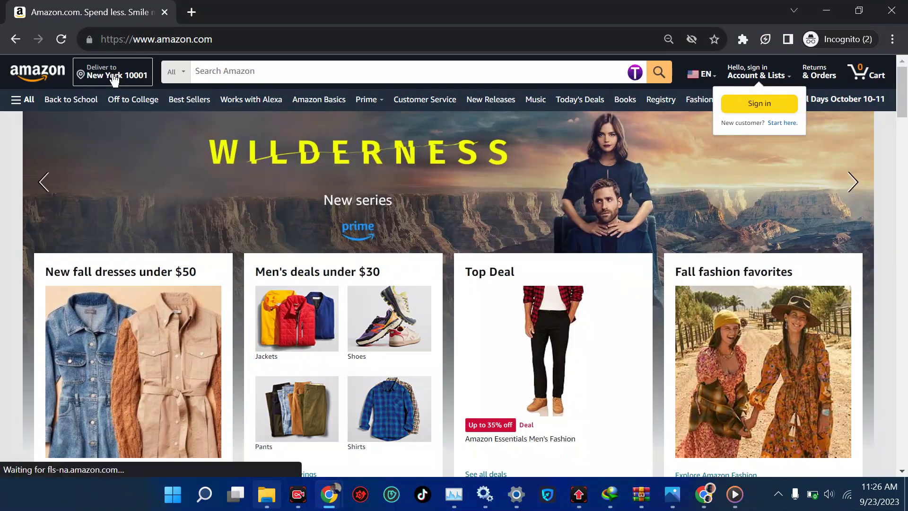
left_click(113, 76)
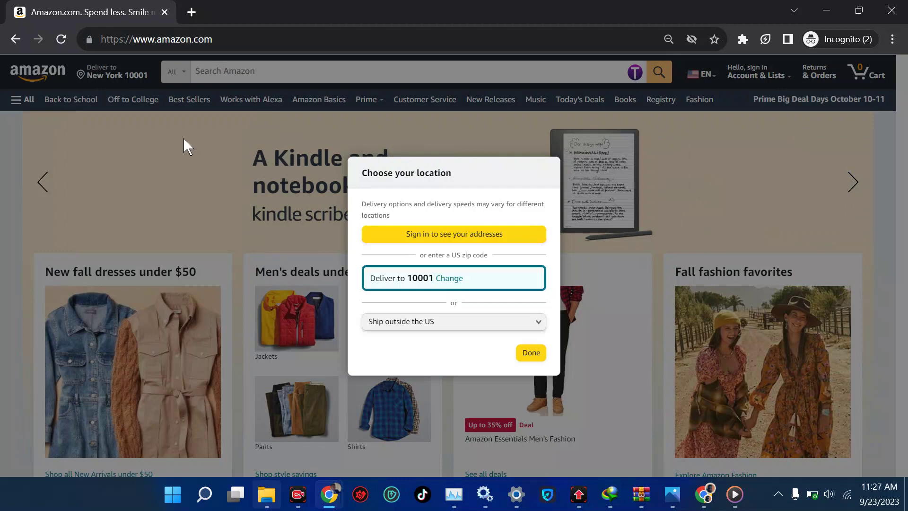
left_click(209, 140)
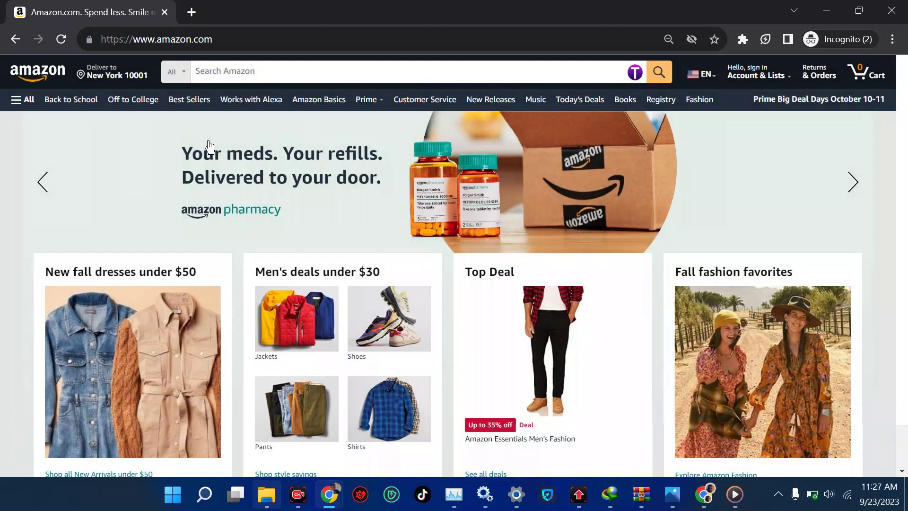
Set the Amazon search category to Books
left_click(176, 75)
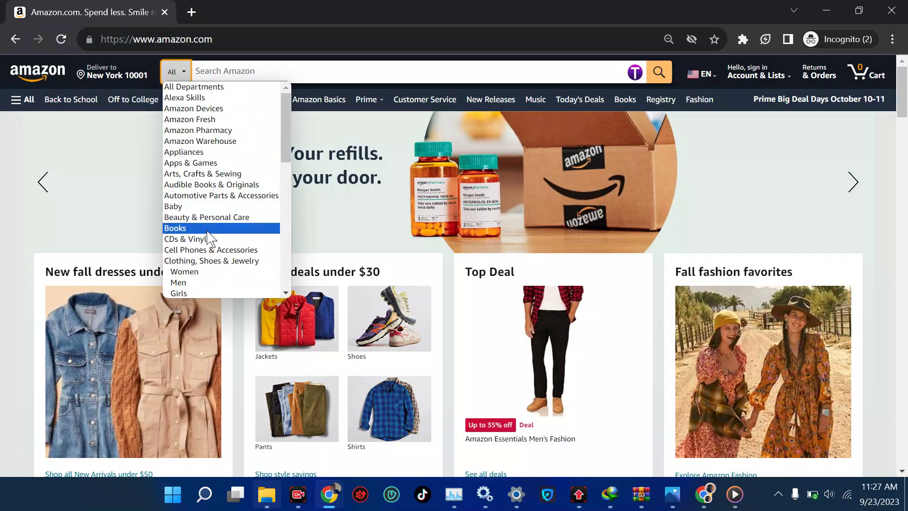
left_click(190, 229)
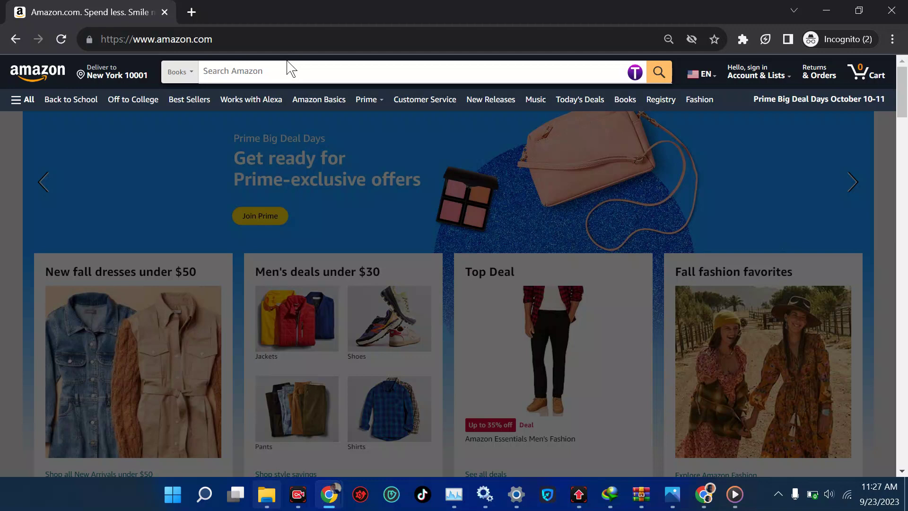
scroll(285, 60, "down", 1)
scroll(286, 68, "up", 1)
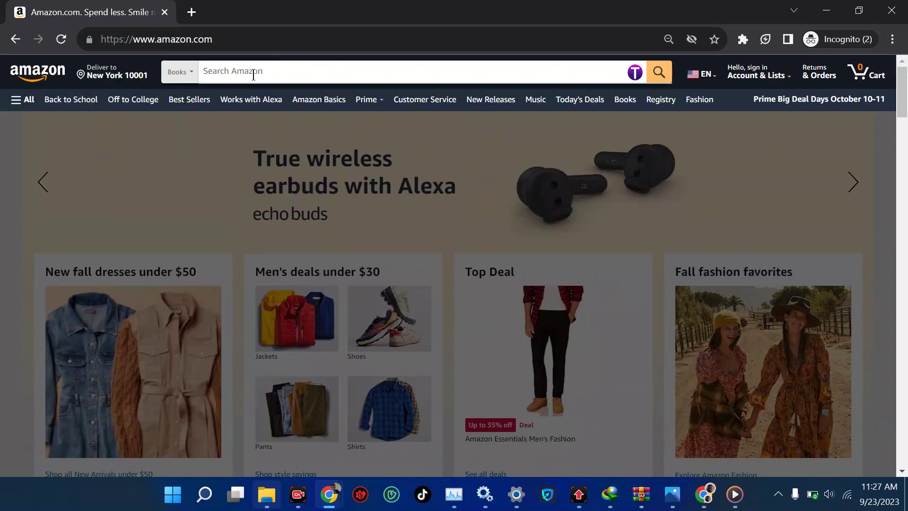
Set the search category to All Departments and enter "healing and pain" to list keyword suggestions
left_click(180, 72)
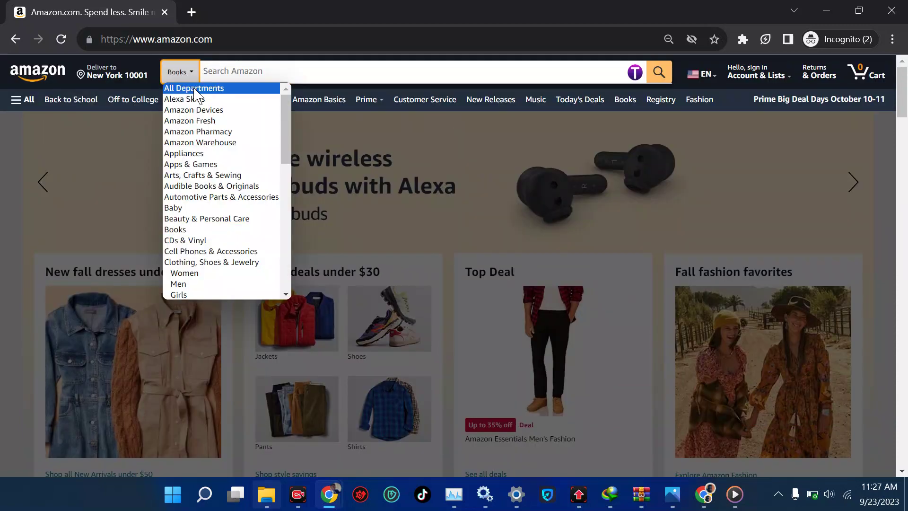
left_click(194, 88)
left_click(251, 70)
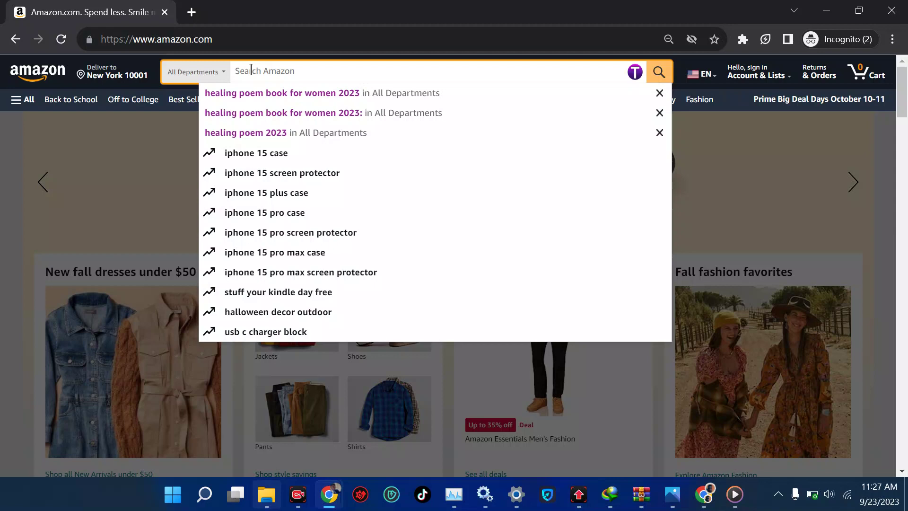
type("healing and pain")
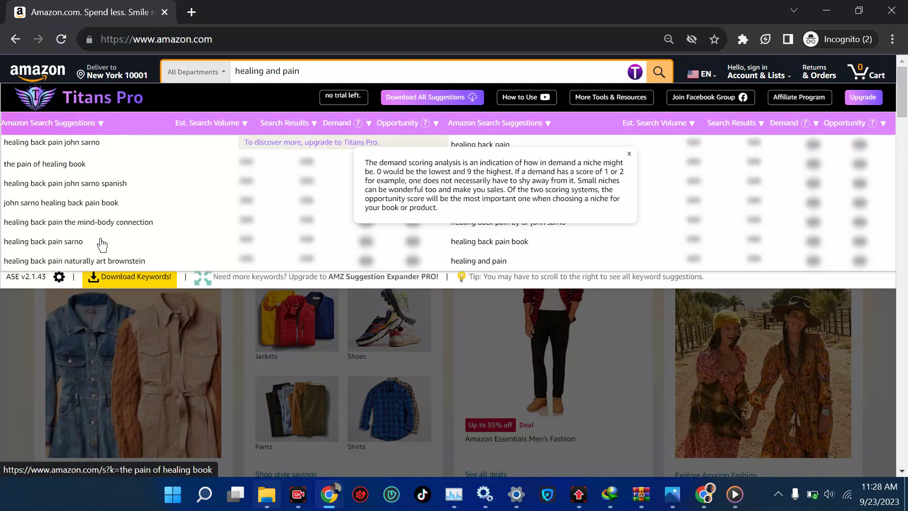
Switch to the "Poem vs. Poetry" conversation in ChatGPT and send the message "hello"
mouse_move(317, 487)
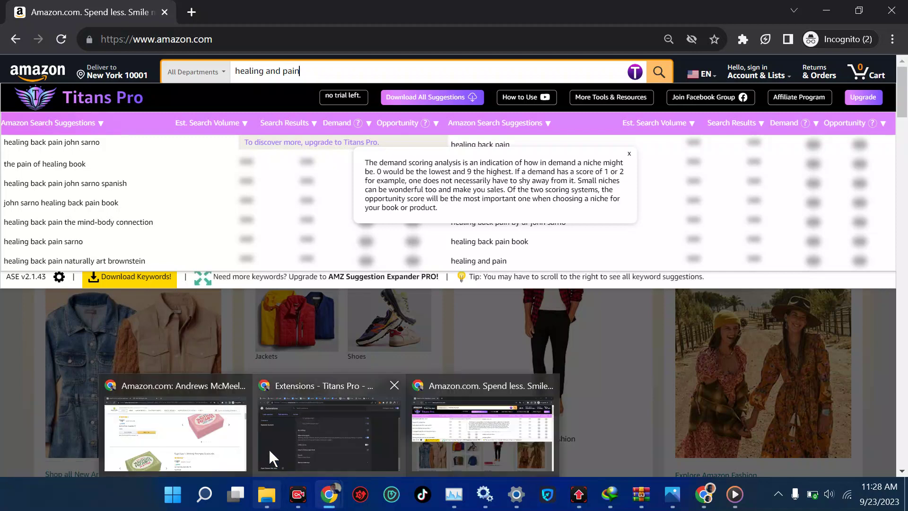
left_click(284, 442)
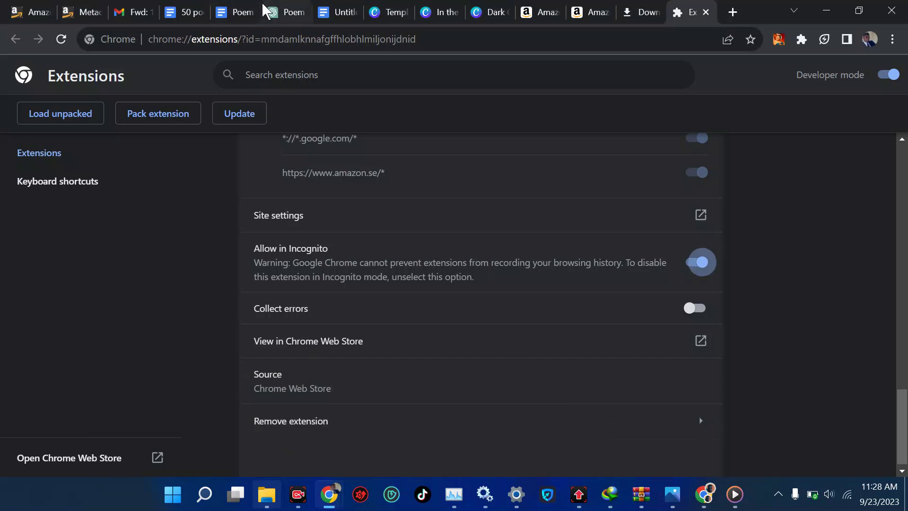
left_click(275, 7)
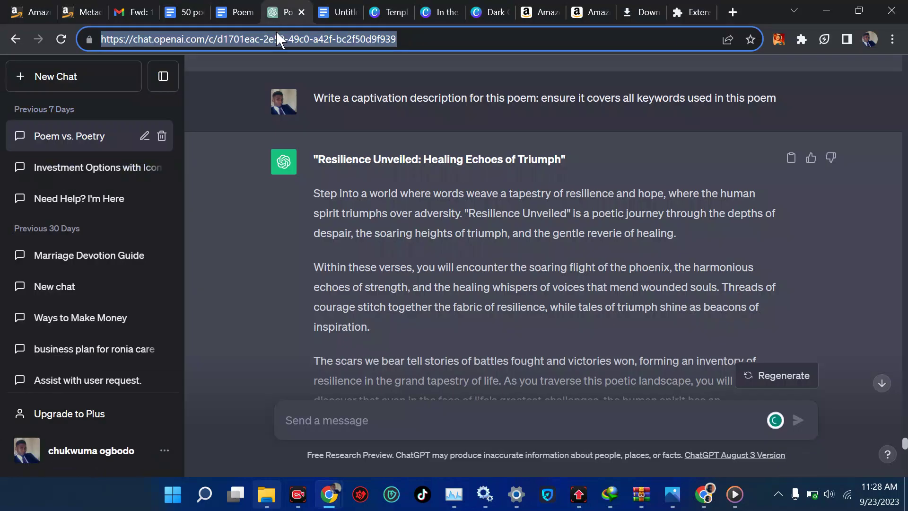
left_click(189, 41)
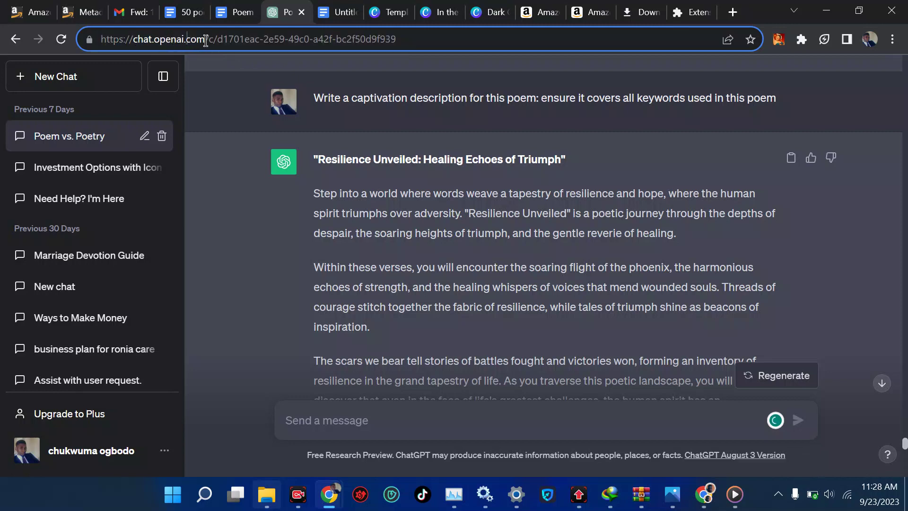
scroll(324, 331, "down", 3)
left_click(323, 430)
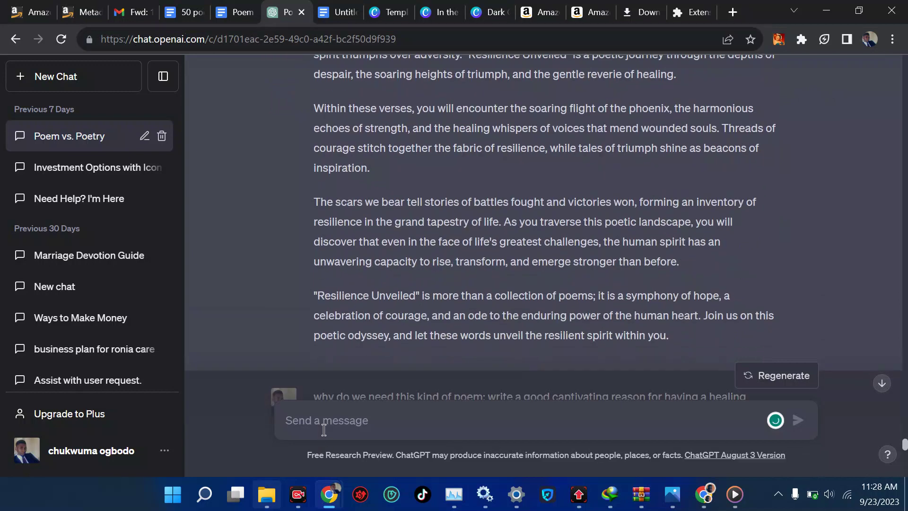
type("hello")
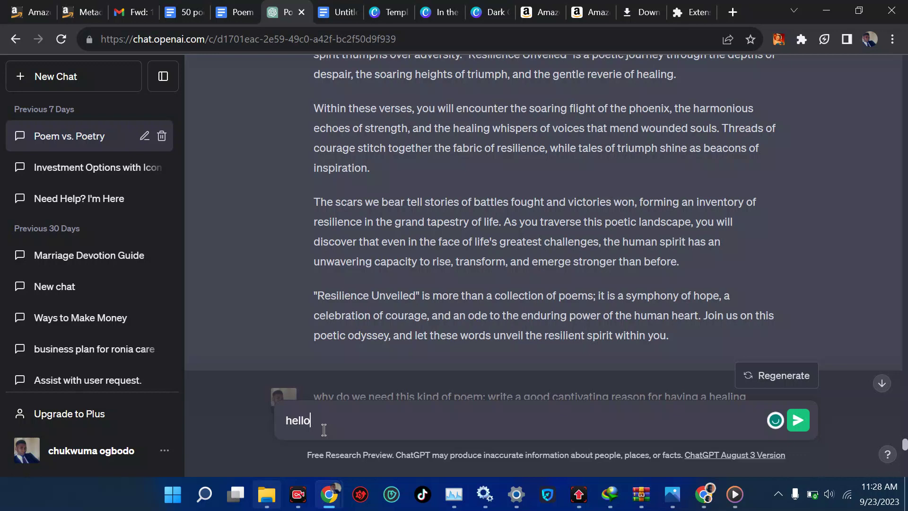
key("Return")
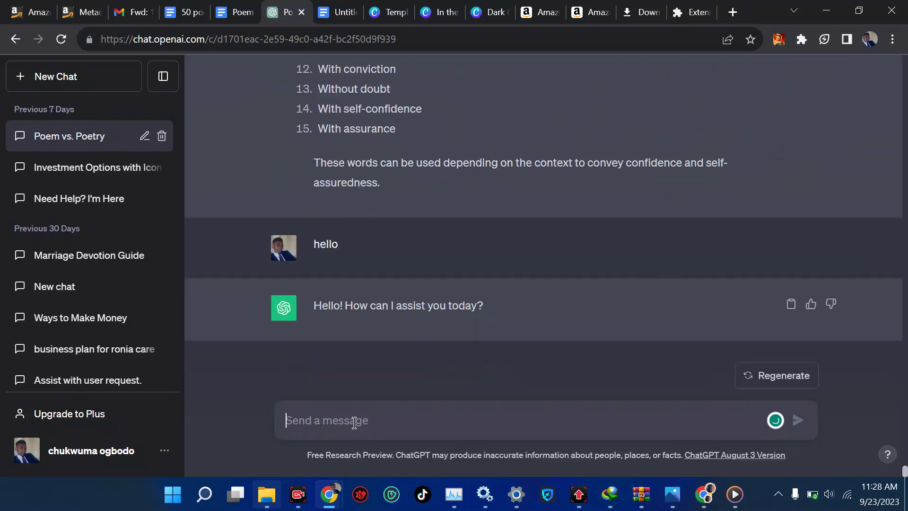
Start the ChatGPT prompt with "i want to make a poem book on healing", correcting the spelling of "poem"
type("i w")
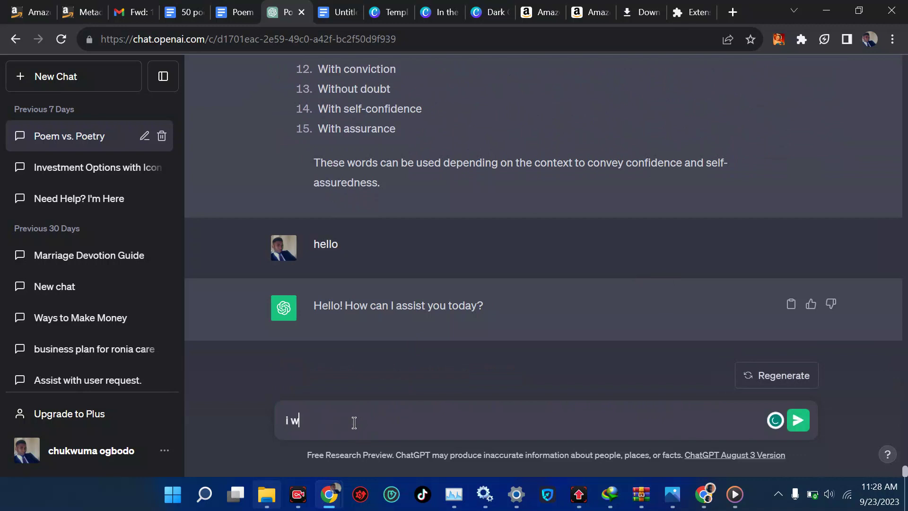
type("ant ot maki")
key("BackSpace")
key("BackSpace")
key("BackSpace")
key("BackSpace")
key("BackSpace")
key("BackSpace")
key("BackSpace")
type("to make a ")
type("boo")
key("BackSpace")
key("BackSpace")
key("BackSpace")
type("peom book on ")
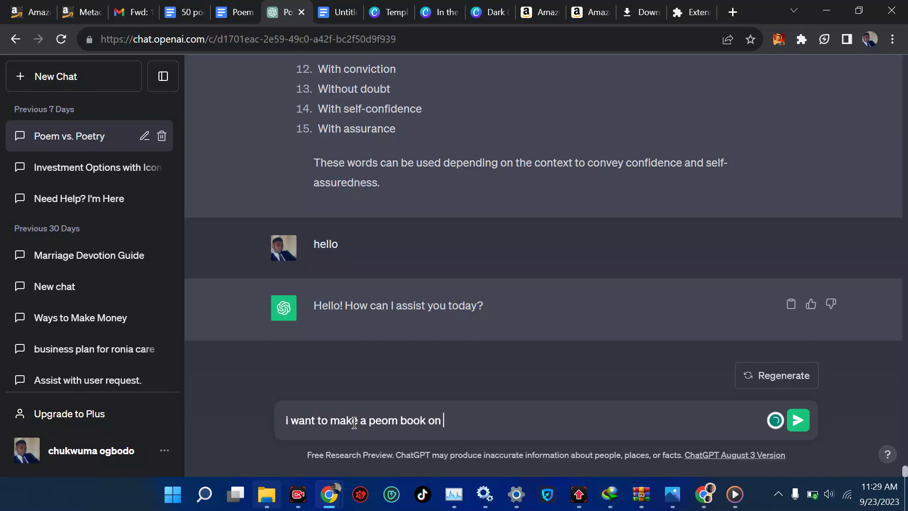
type("healing")
mouse_move(381, 418)
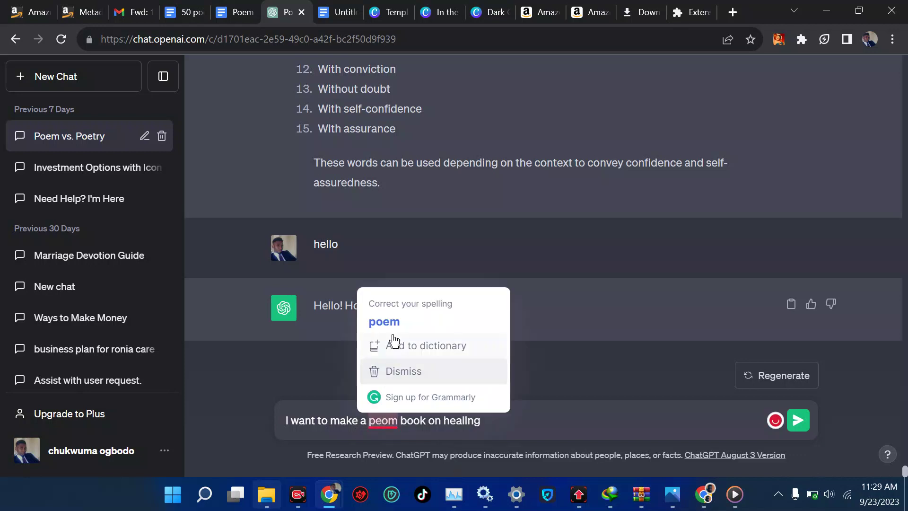
left_click(387, 321)
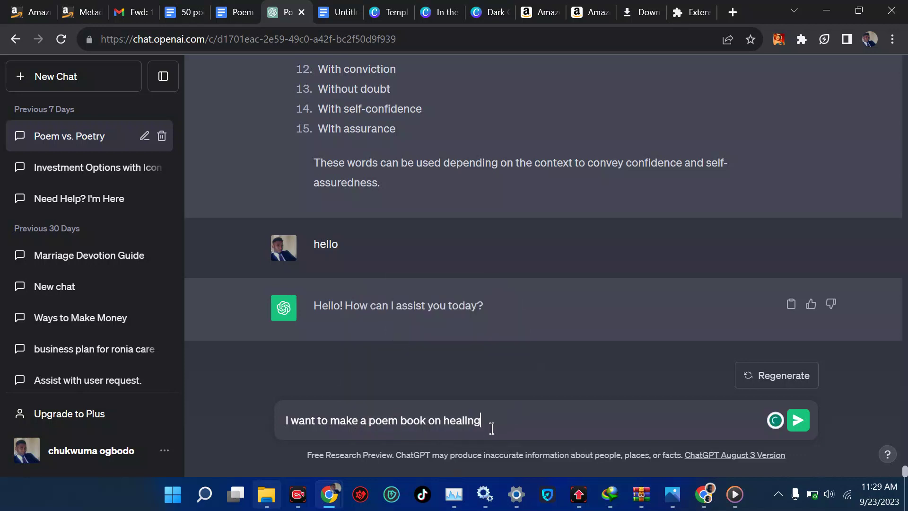
Complete the prompt with "for broken heart: suggest a long tail keyword for amazon shoppers or buyers: act as amazon algorithm" and send it
type("a")
key("BackSpace")
type("for broken heart: suggest a ")
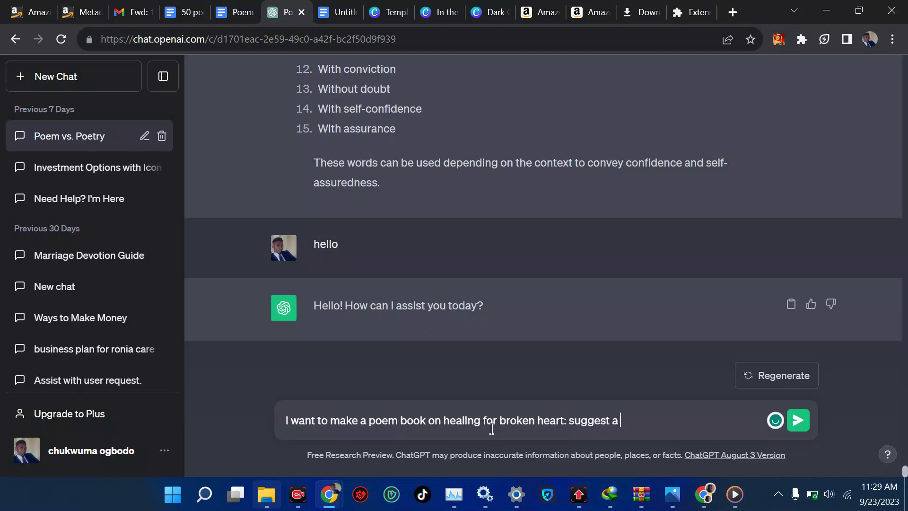
type("long tail keywor")
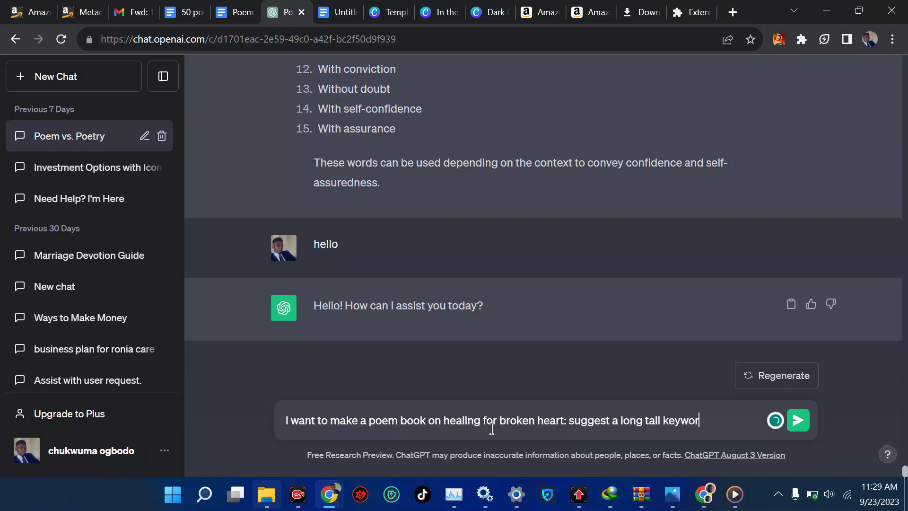
type("d for amazon shop")
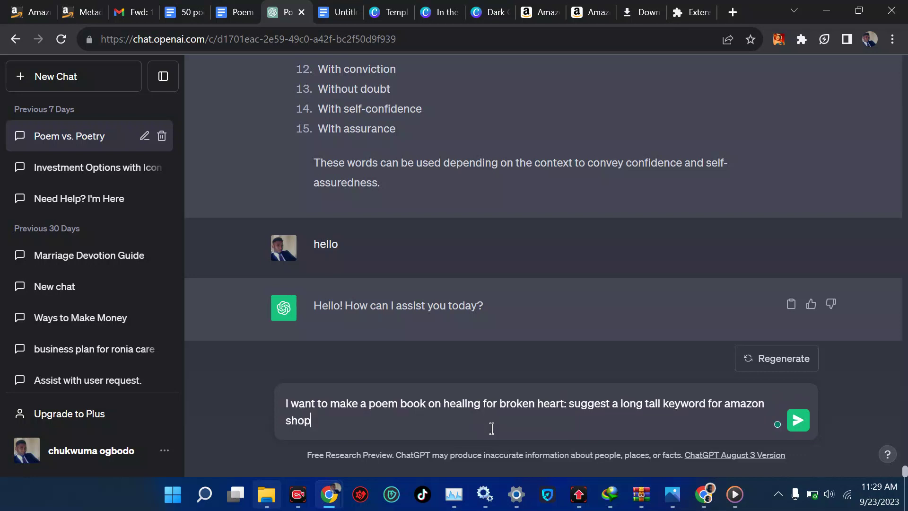
type("pers or buyers: a")
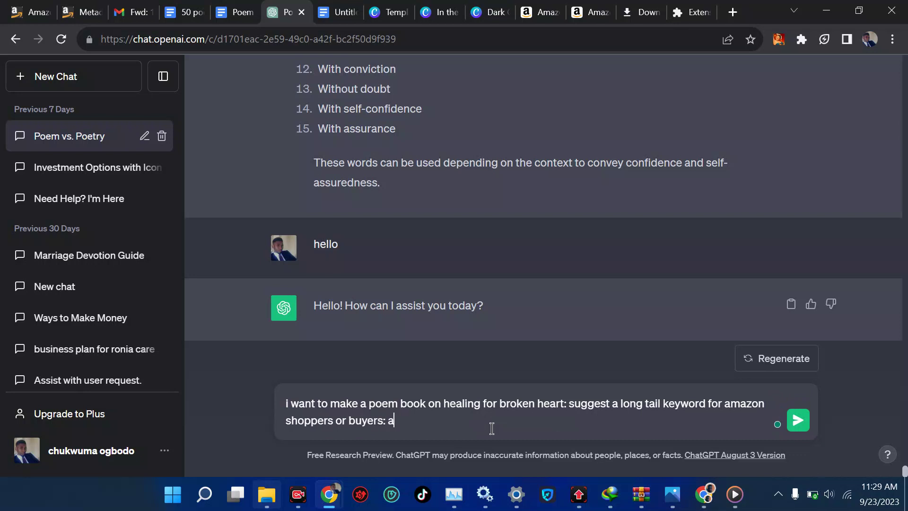
type("ct as amazon algorithm")
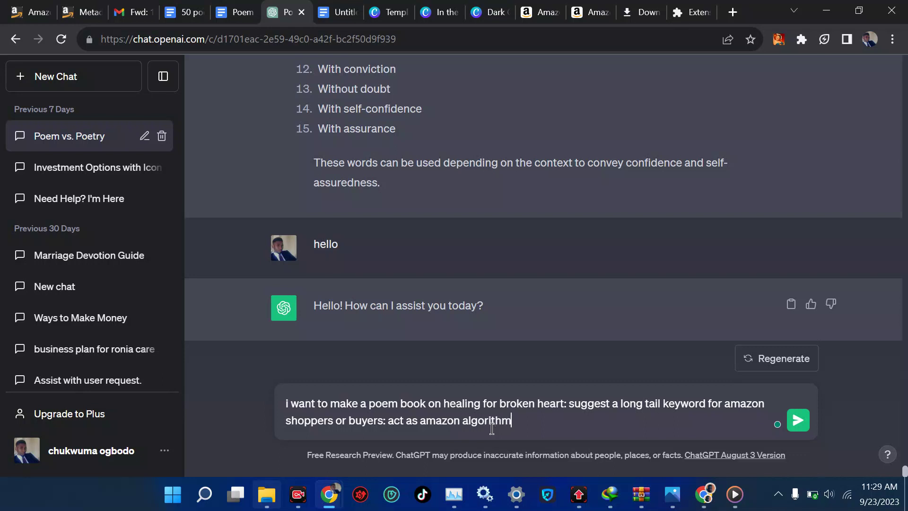
key("Return")
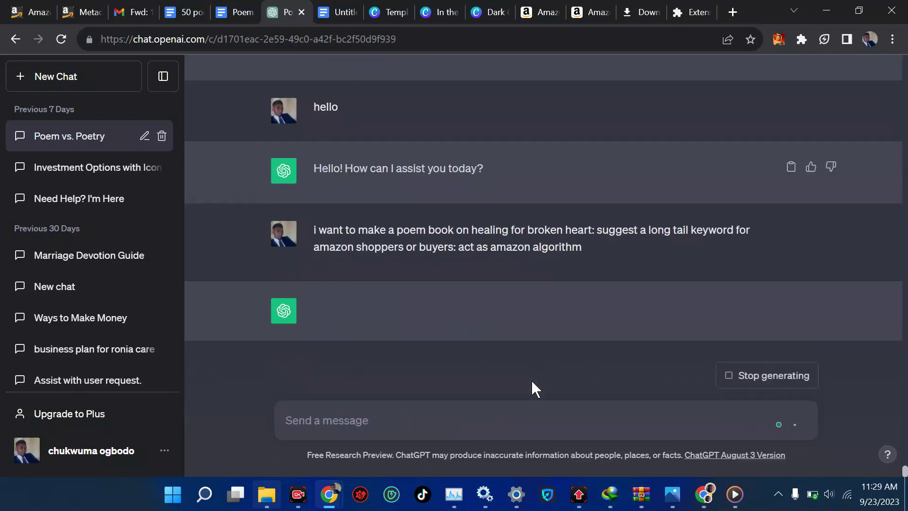
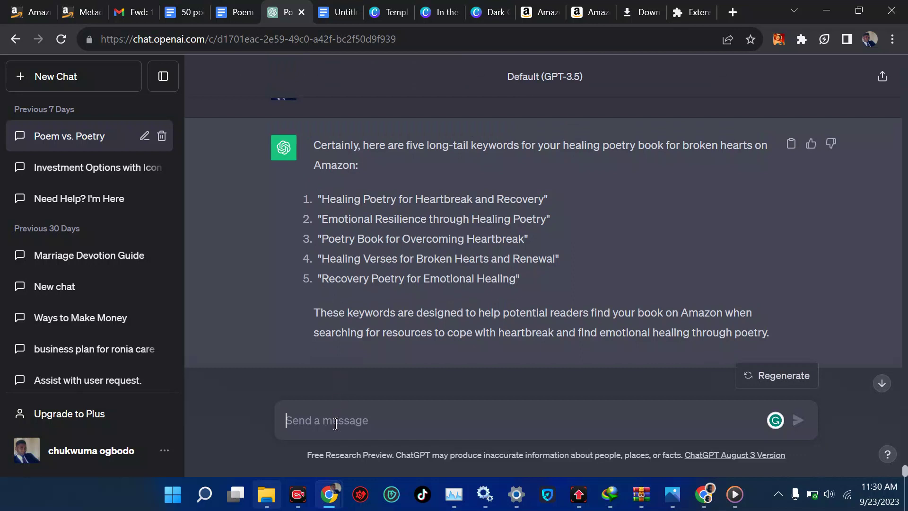
Ask ChatGPT "is this what people will be searching when finding this book on amazon"
type("is this hat")
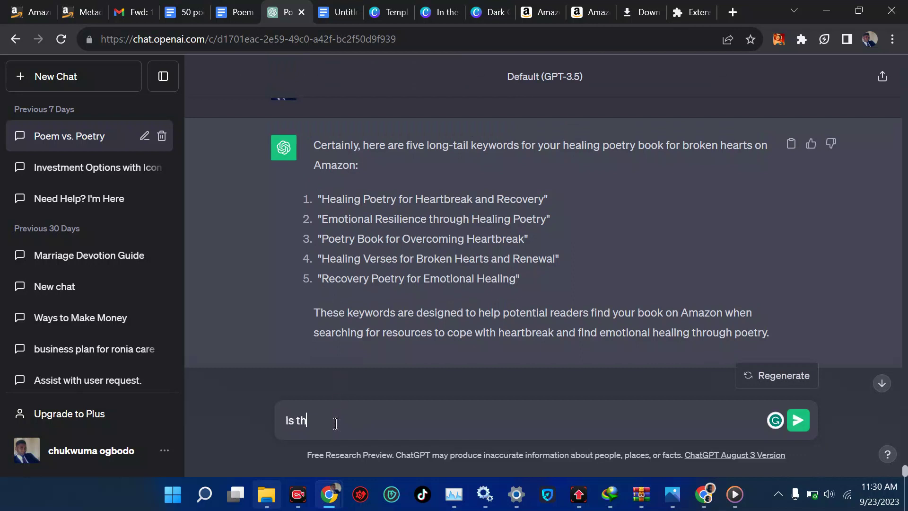
key("BackSpace")
key("BackSpace")
key("BackSpace")
type("what people ")
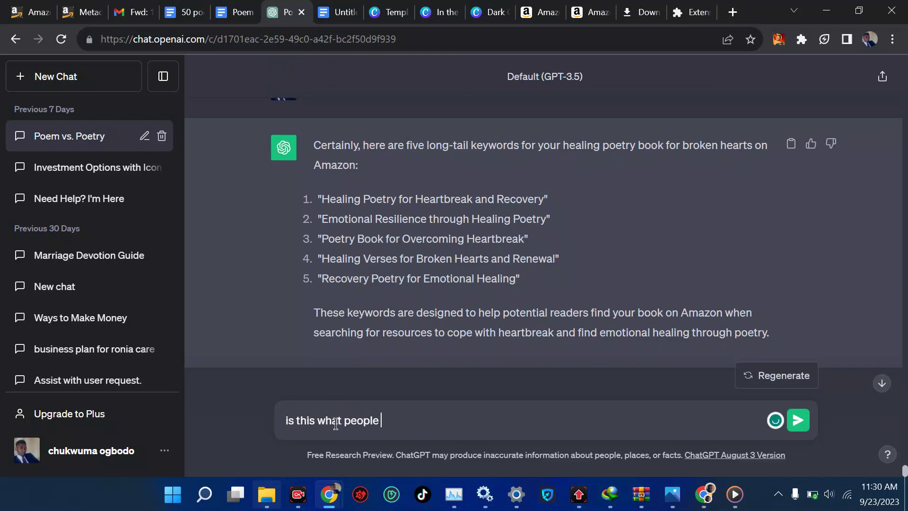
type("will be searching when ")
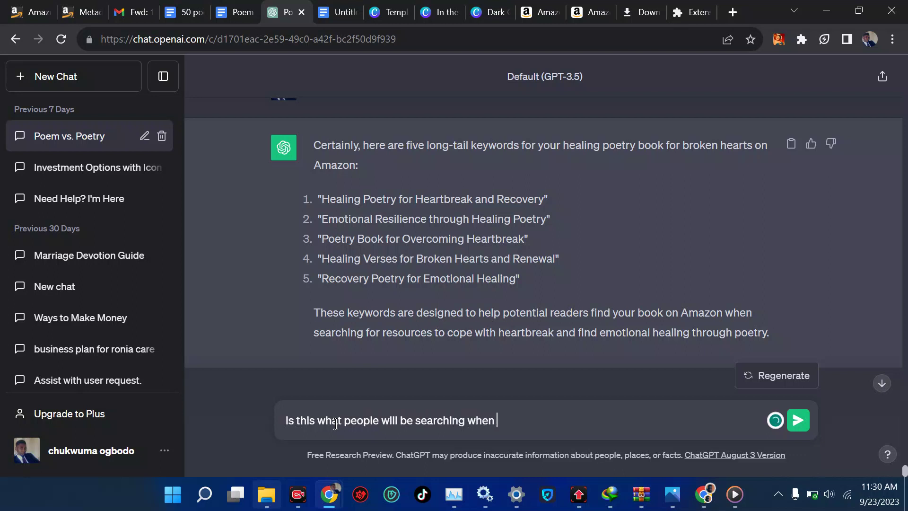
type("finding this book")
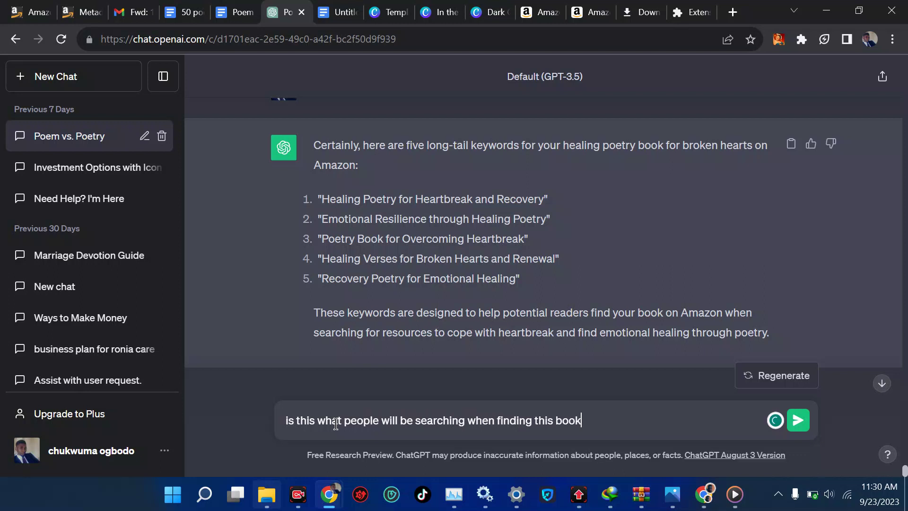
type("?")
key("BackSpace")
type("on amz")
key("BackSpace")
type("azon")
key("Return")
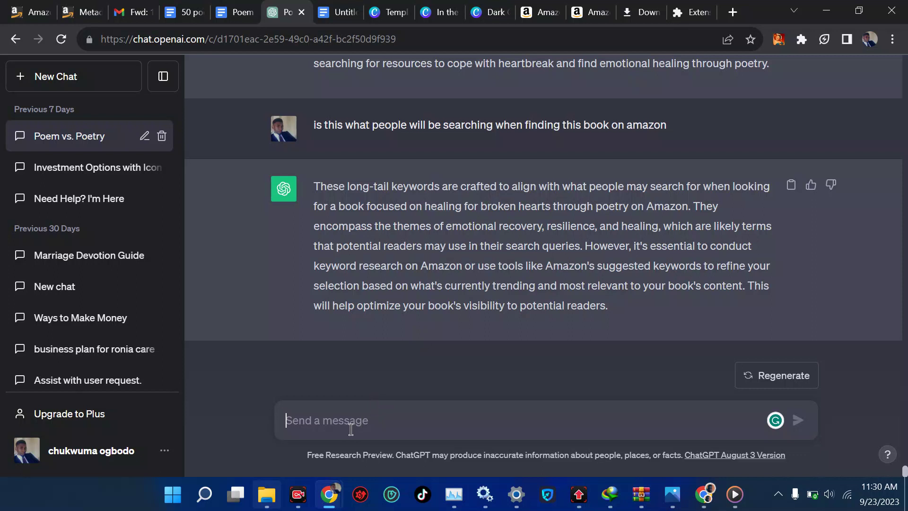
Send ChatGPT the follow-up request "make me other long tail keyword:"
type("m")
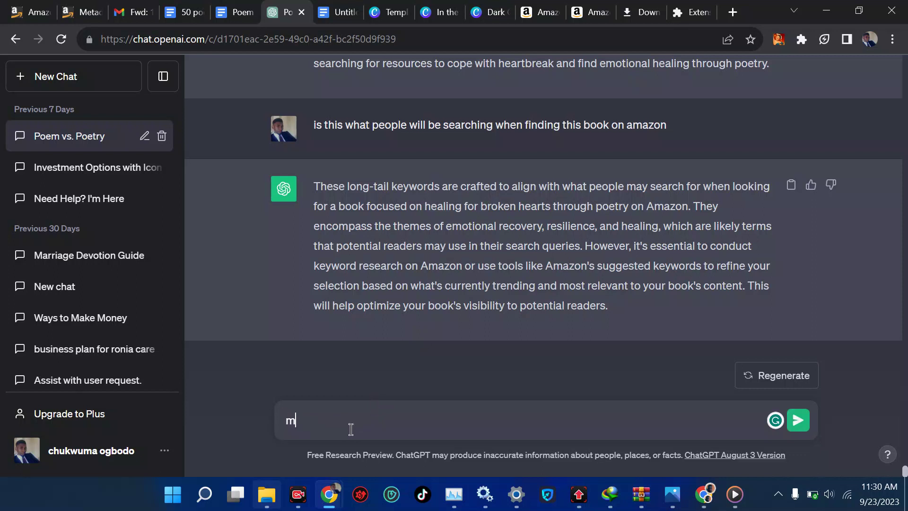
type("ake me other long tail keyword:")
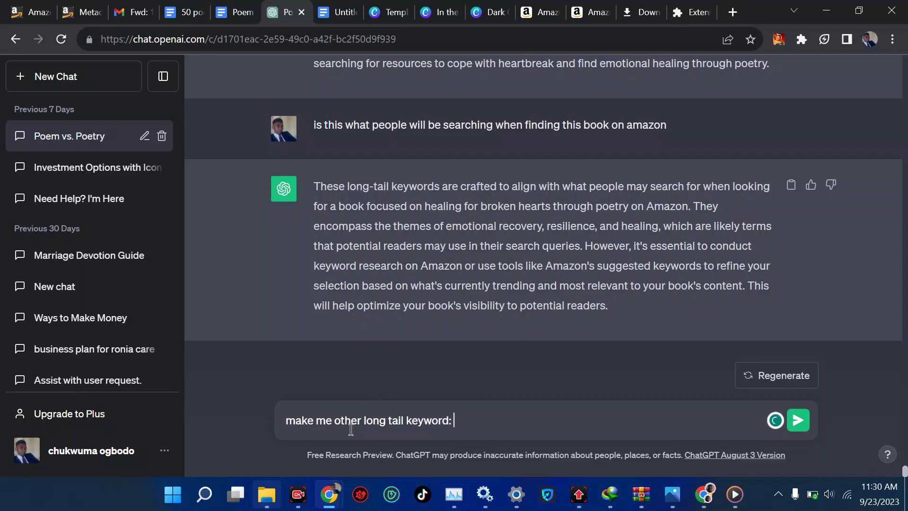
key("Return")
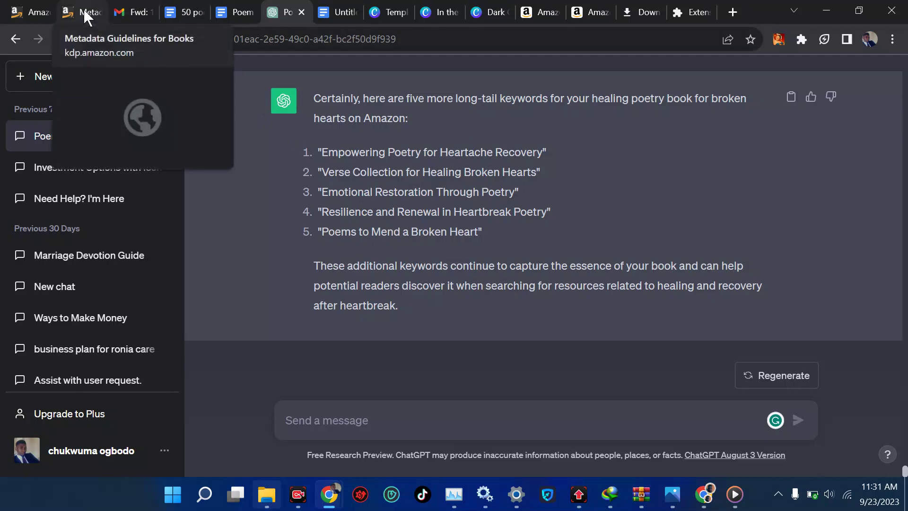
Switch to the incognito Amazon window and replace the search text with "poem to" to list keyword suggestions
mouse_move(330, 494)
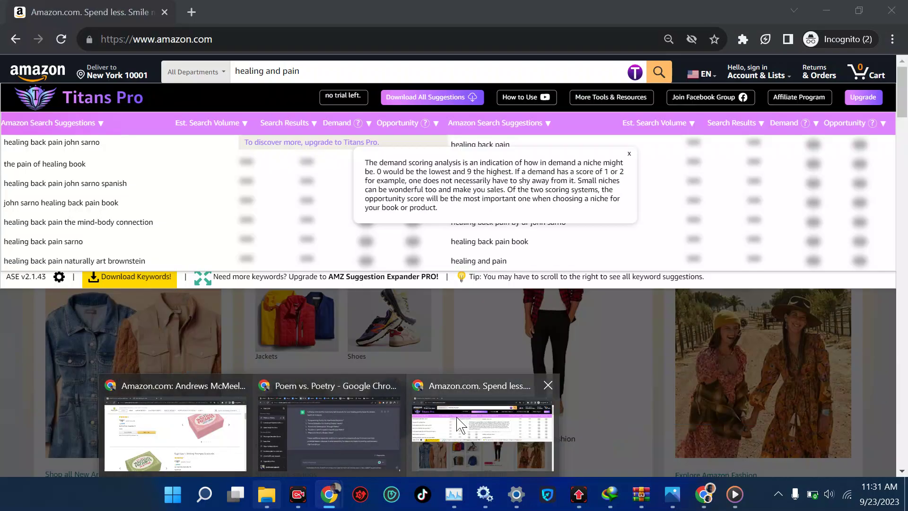
left_click(458, 424)
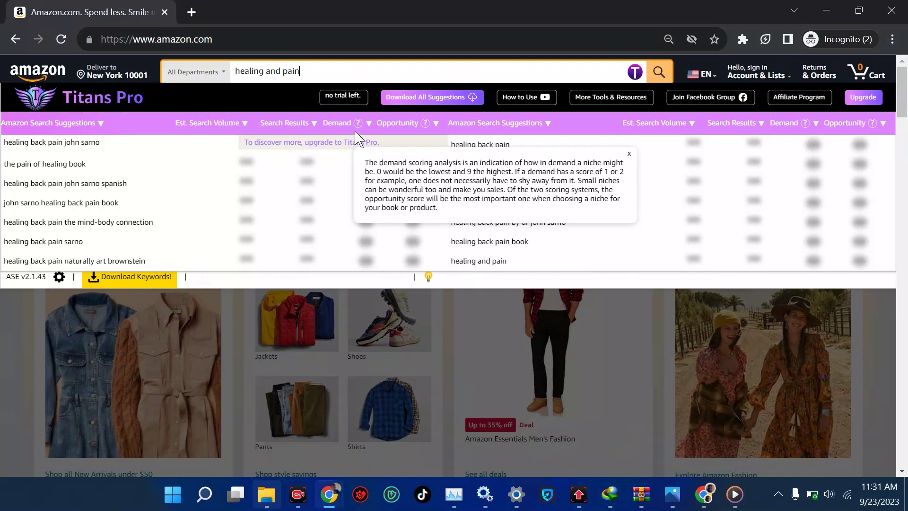
left_click(329, 70)
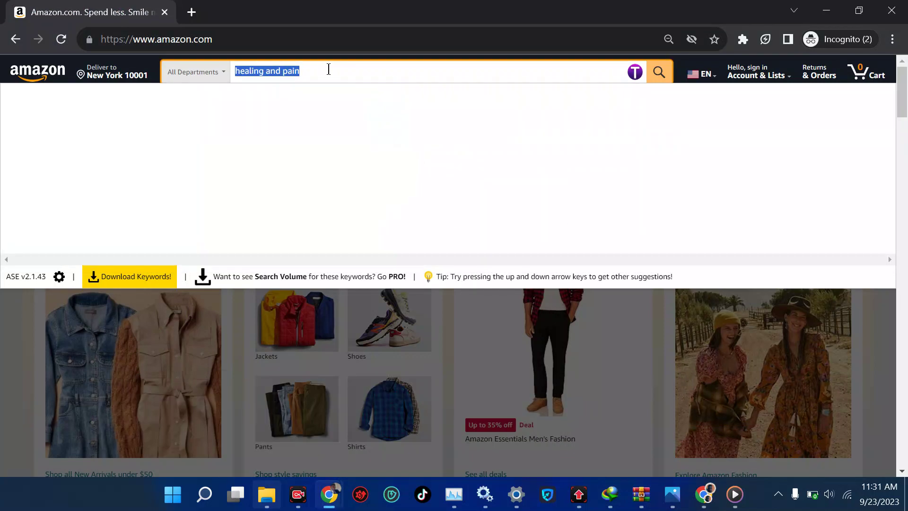
key("BackSpace")
type("peom to med")
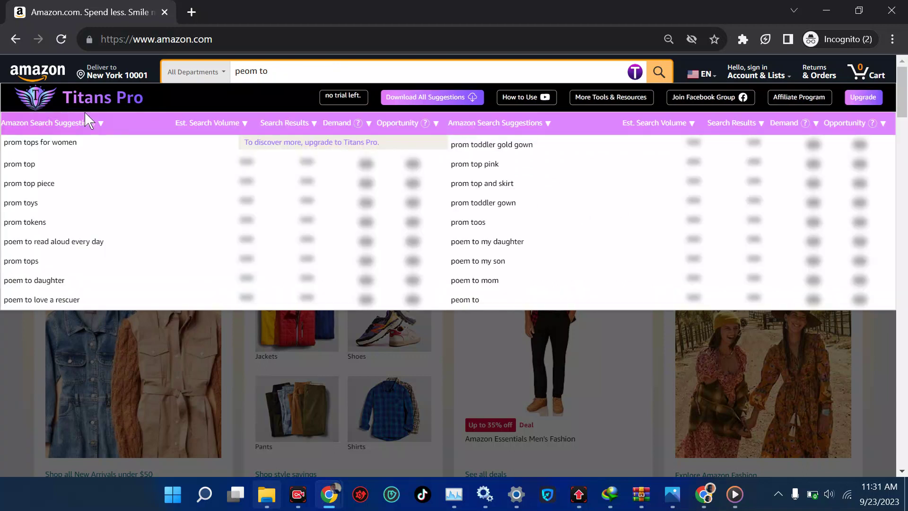
left_click(245, 72)
key("BackSpace")
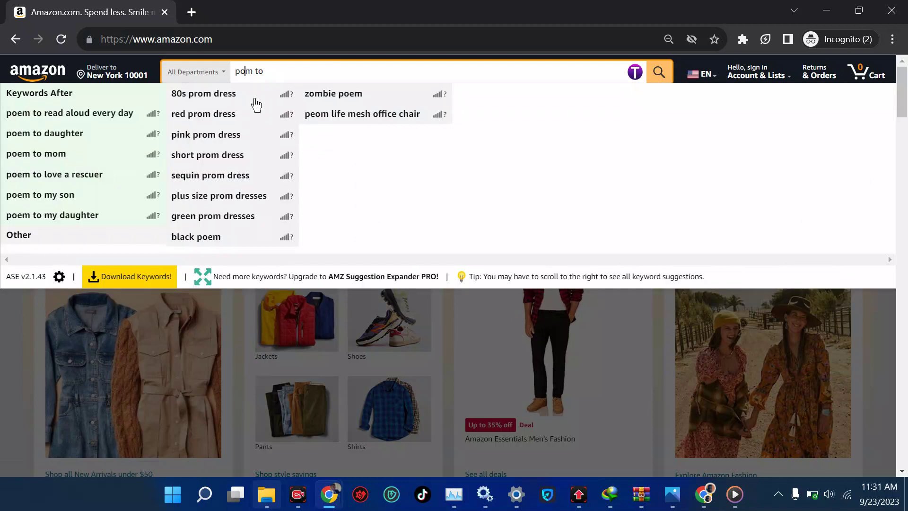
type("o")
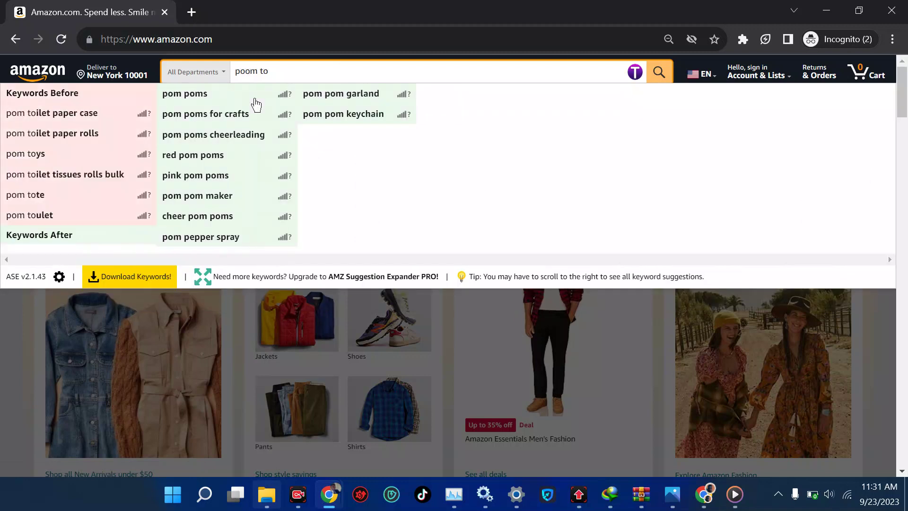
key("Delete")
type("e")
left_click(292, 70)
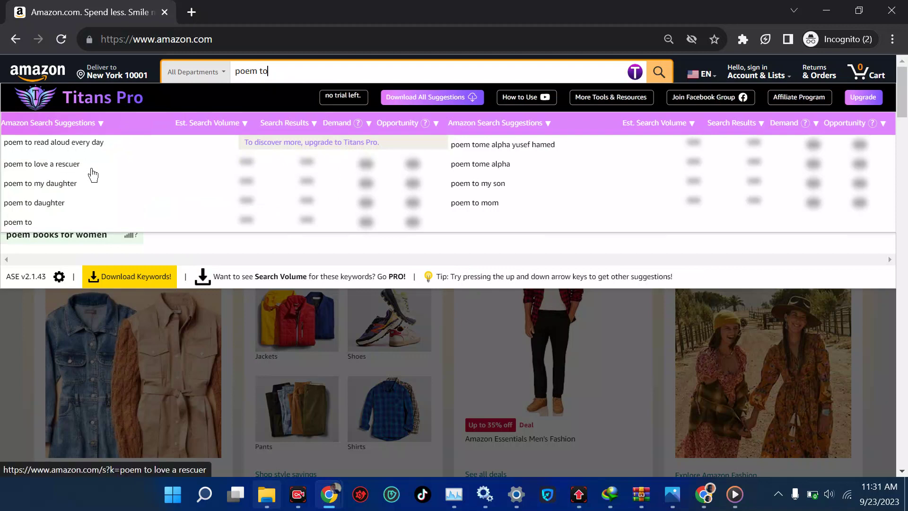
Open the search results for the suggestion "poem to daughter" and highlight the number of results
left_click(49, 211)
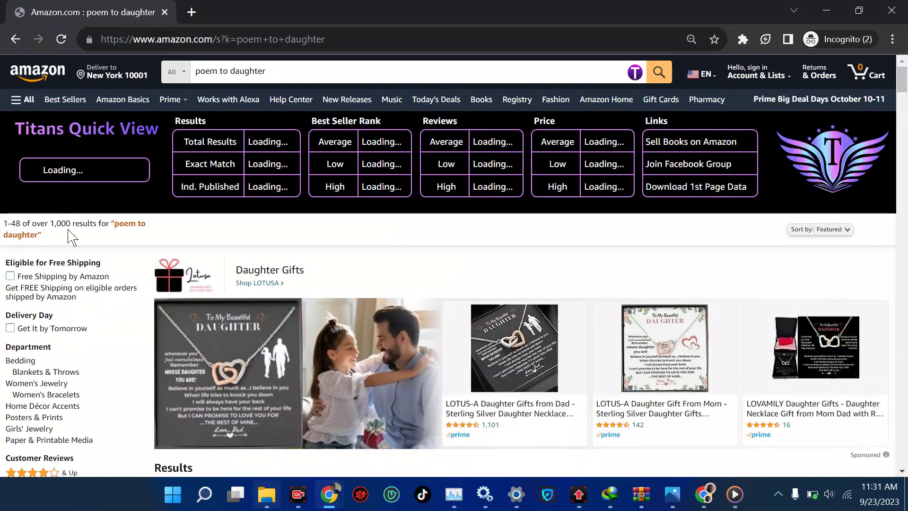
left_click_drag(71, 217, 52, 221)
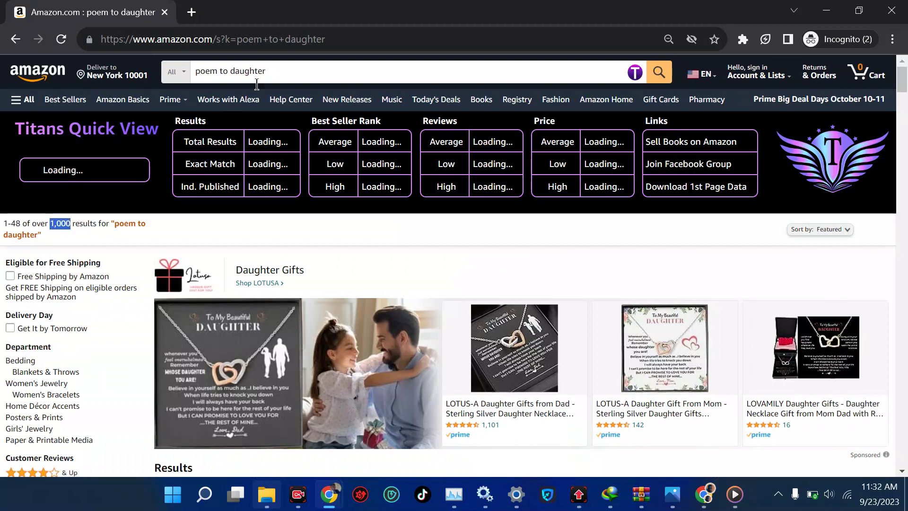
Change the Amazon search phrase to "poem for" and run the search
left_click_drag(266, 72, 219, 70)
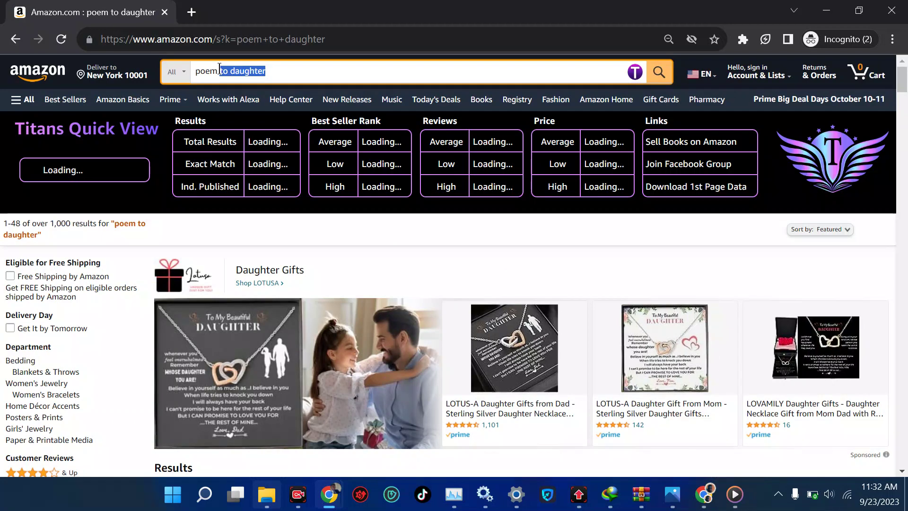
key("BackSpace")
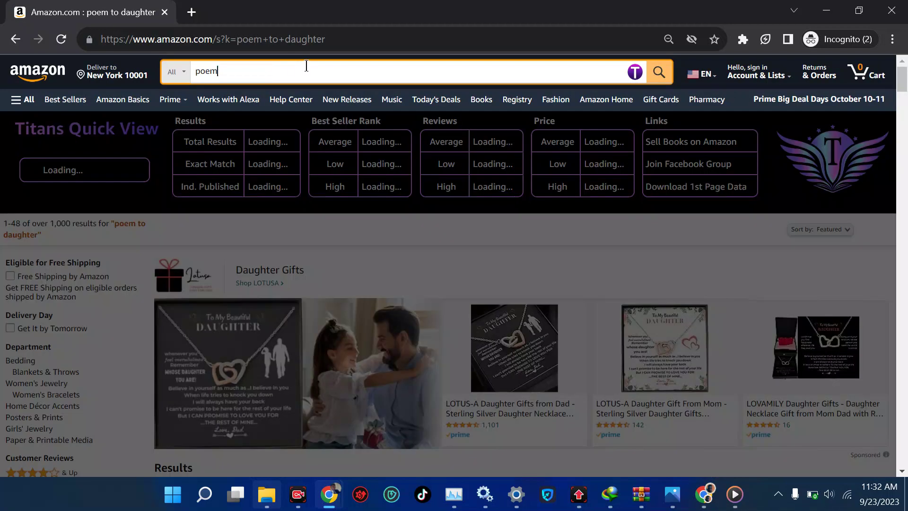
type("for")
key("Return")
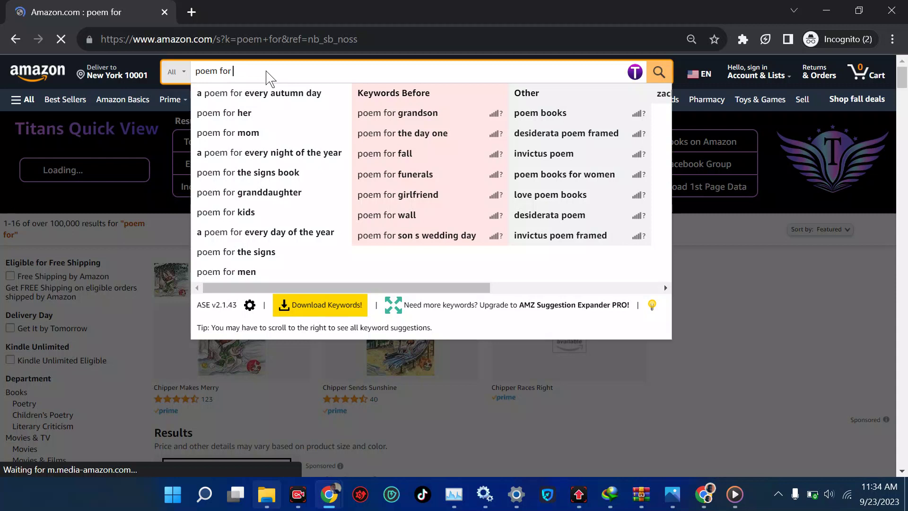
Extend the search text to "poem for g" to list keyword suggestions
type("helain")
key("BackSpace")
key("BackSpace")
key("BackSpace")
key("BackSpace")
type("gi")
key("BackSpace")
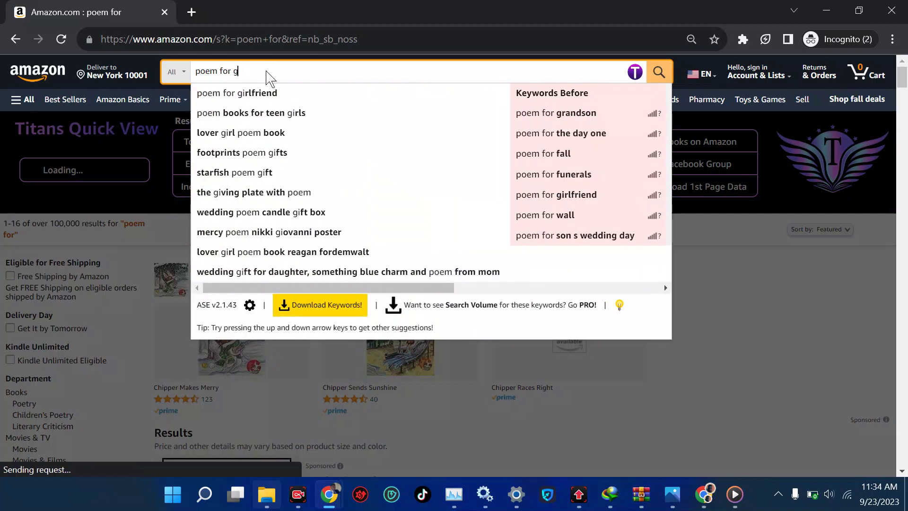
Change the search text to "poem book for g" to list keyword suggestions
key("BackSpace")
key("BackSpace")
key("BackSpace")
key("BackSpace")
key("BackSpace")
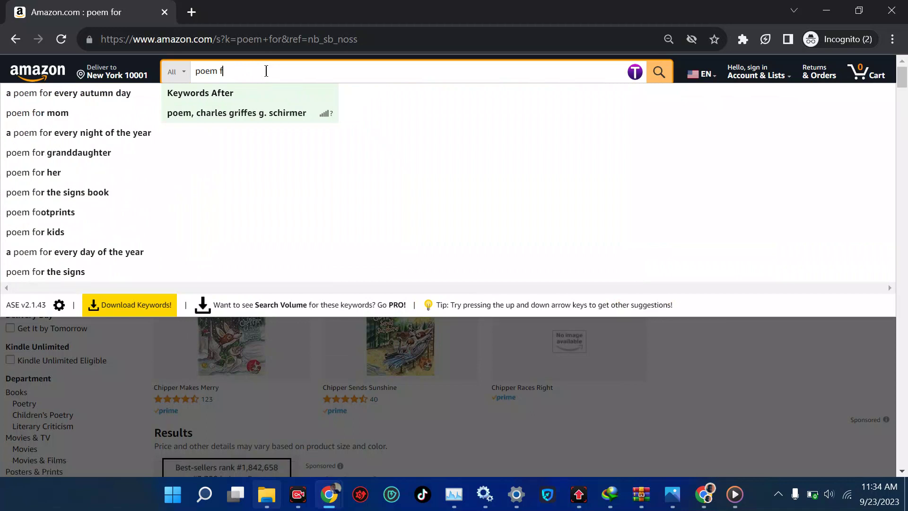
type("book for")
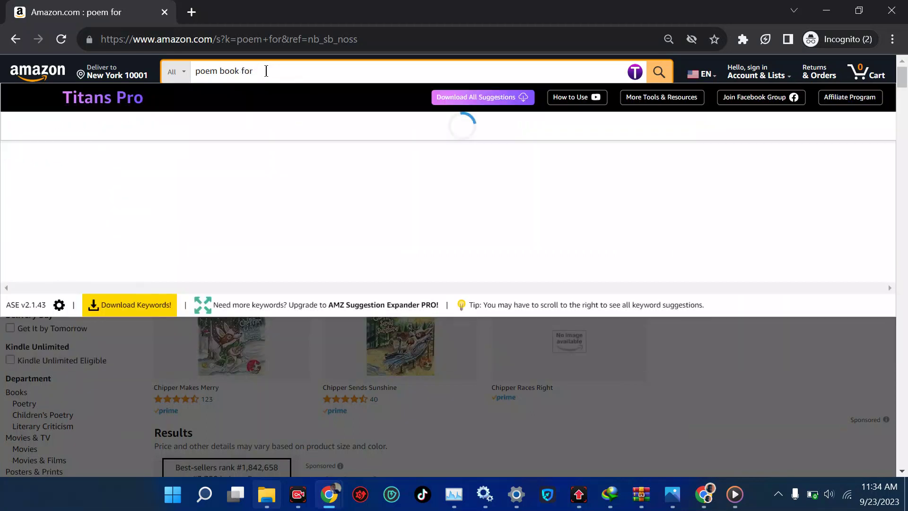
key("BackSpace")
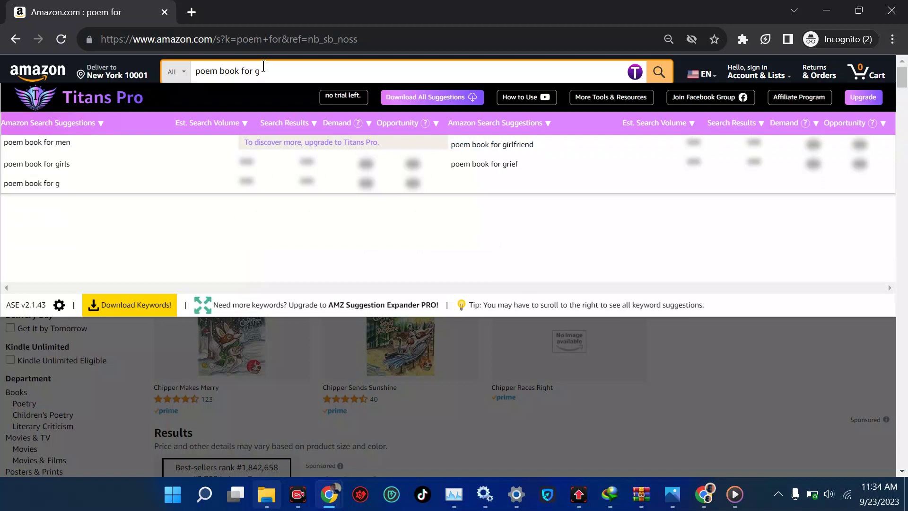
Try other letters after "poem book for", including h and a, to list further keyword suggestions
type("h")
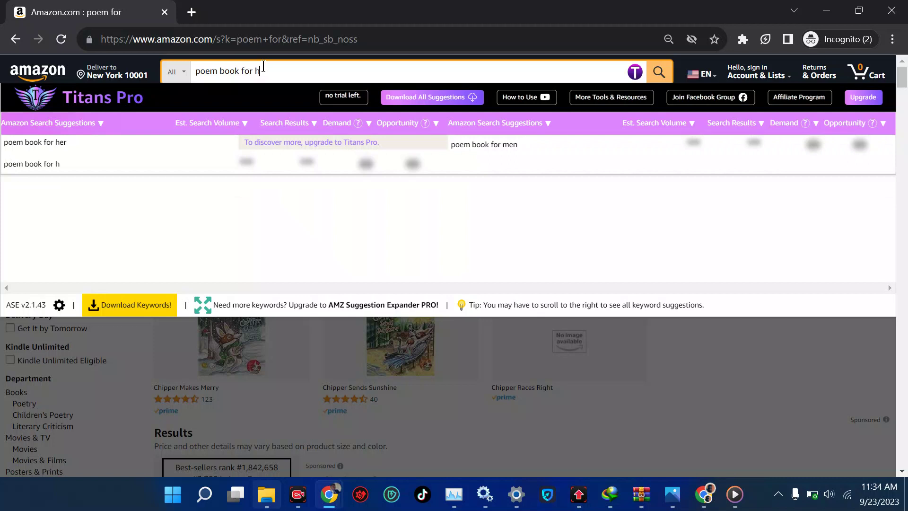
key("BackSpace")
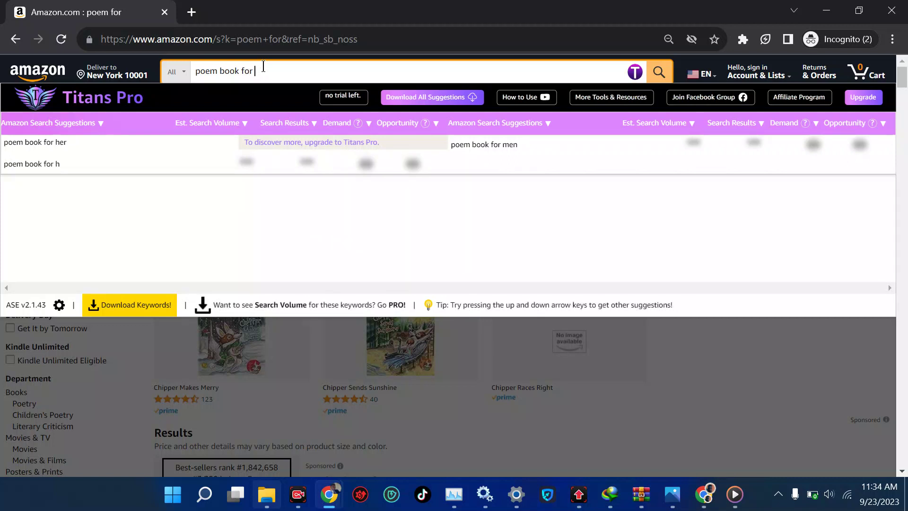
type("z")
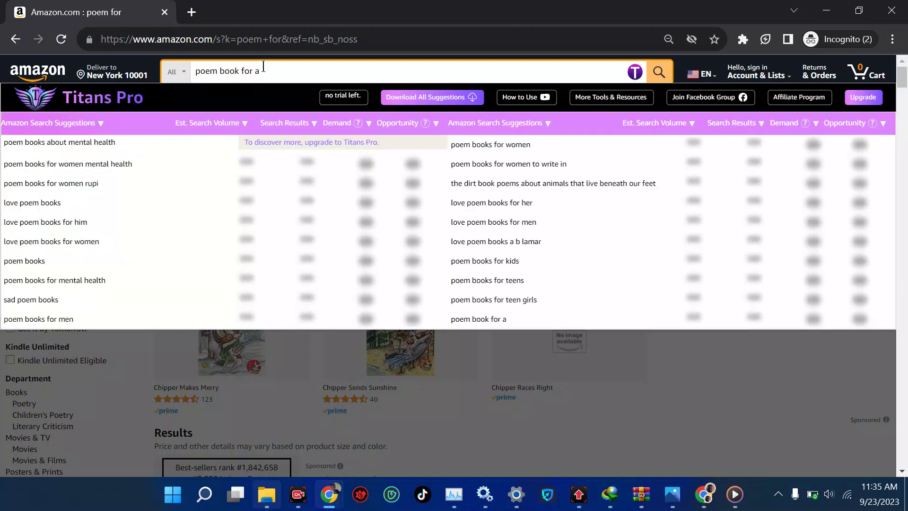
Open the results for the suggestion "poem books about mental health" and extend the search text with "and" to list more suggestions
left_click(83, 147)
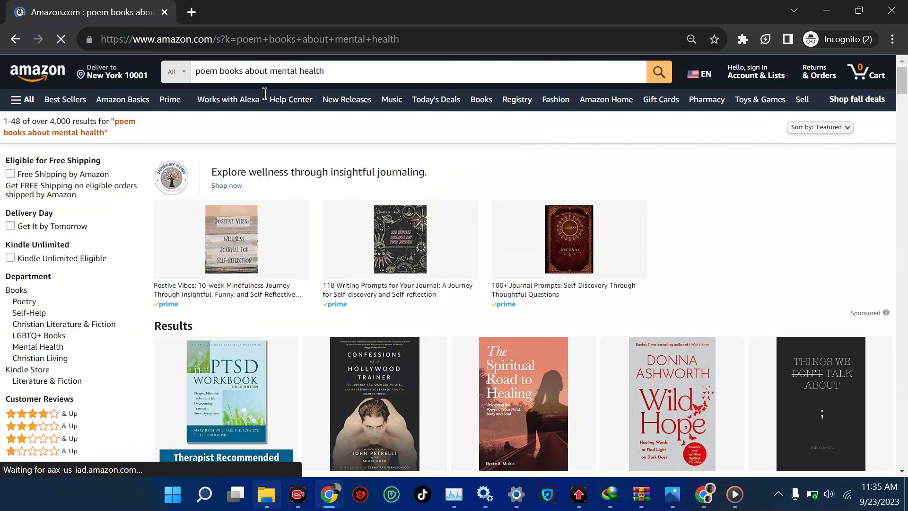
left_click(339, 71)
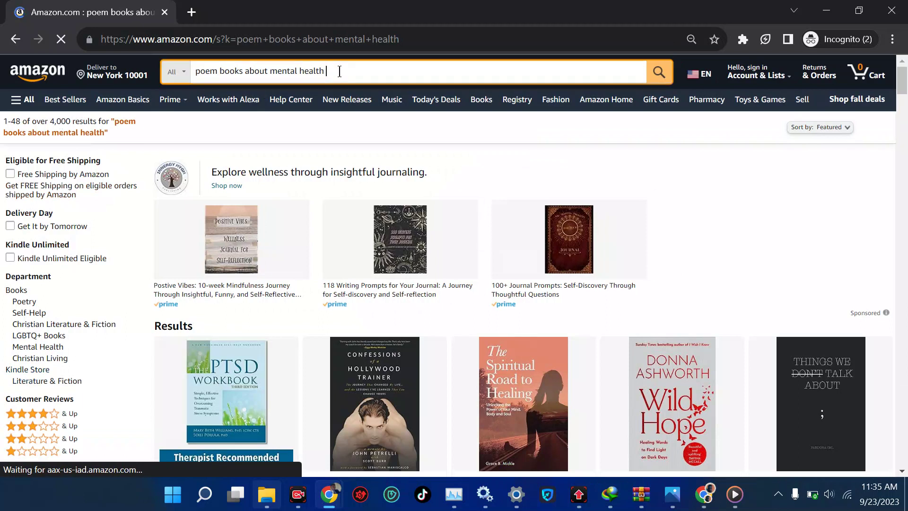
type("and")
key("BackSpace")
key("BackSpace")
key("BackSpace")
key("BackSpace")
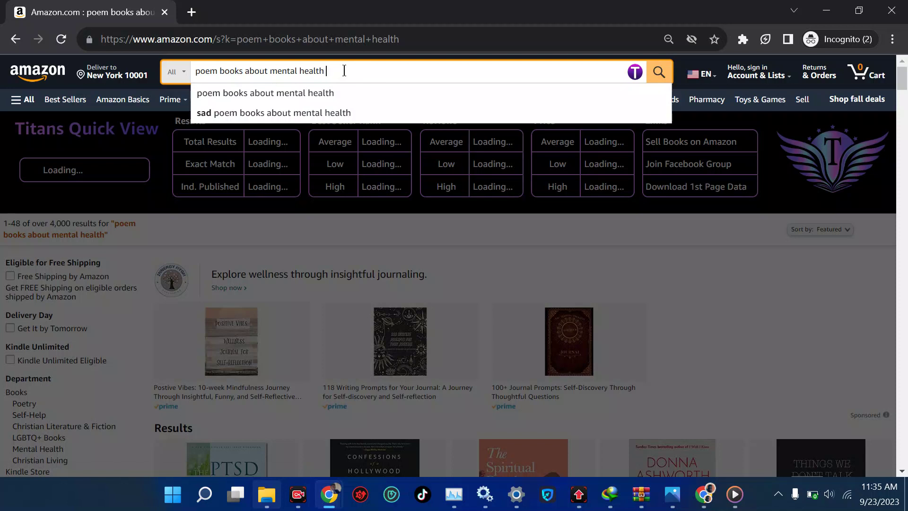
type("and")
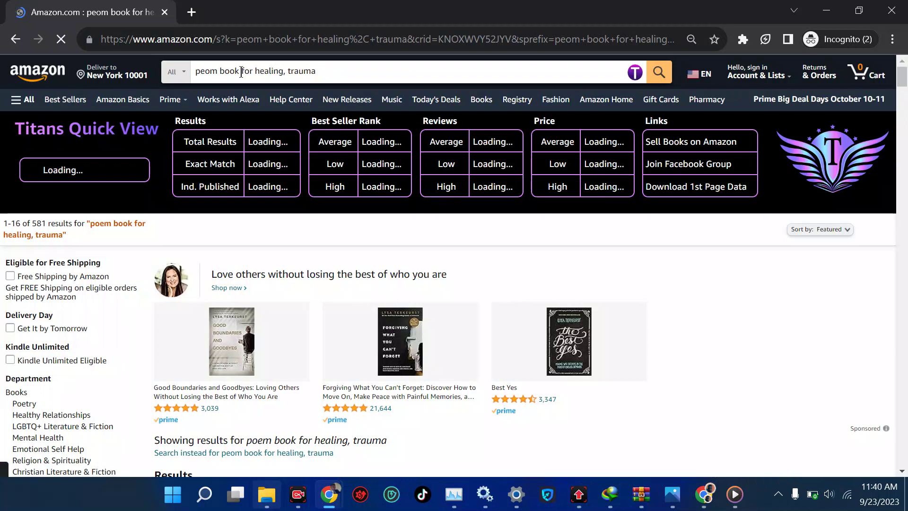
Switch from the incognito Amazon search to the main browser window and show the Google Docs document "Poem books about trauma, healing"
left_click(288, 70)
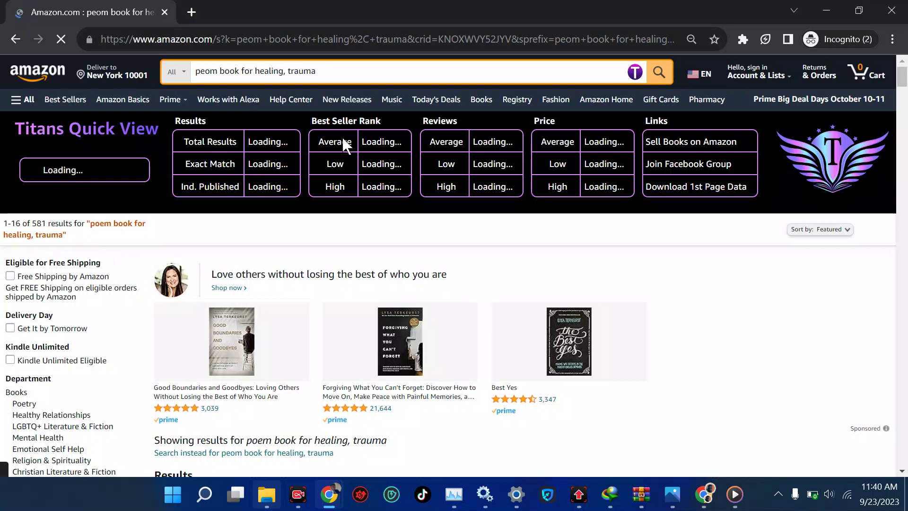
mouse_move(339, 483)
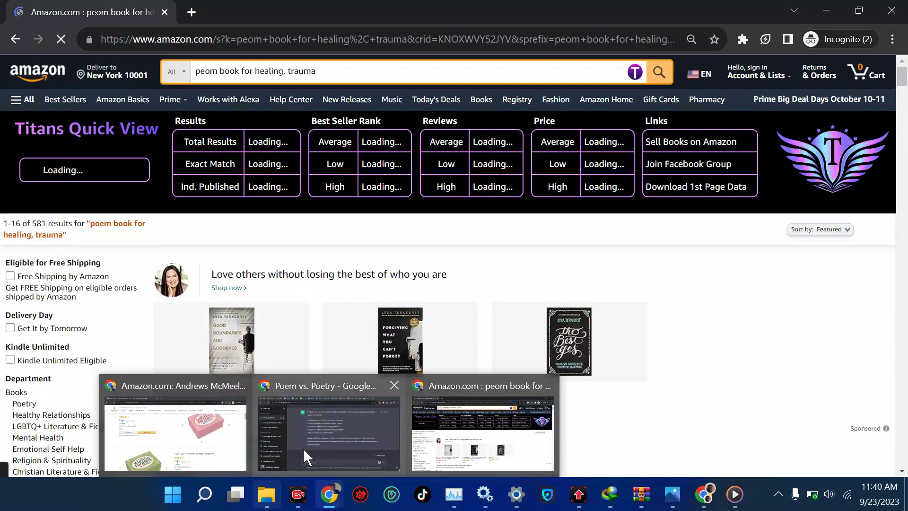
mouse_move(300, 446)
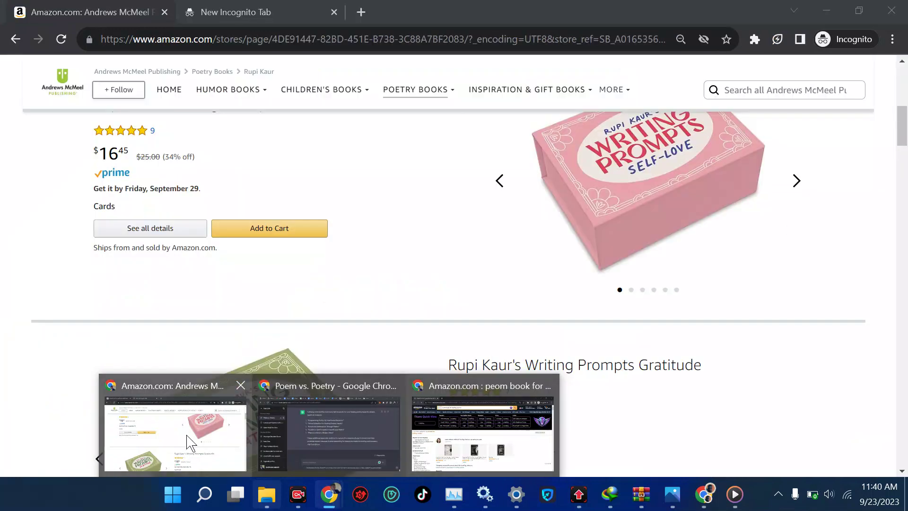
mouse_move(286, 425)
left_click(291, 378)
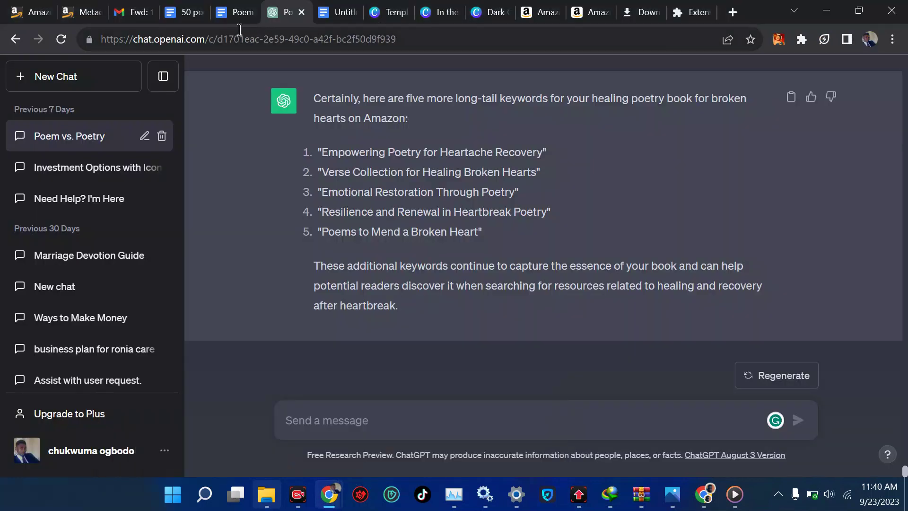
left_click(235, 19)
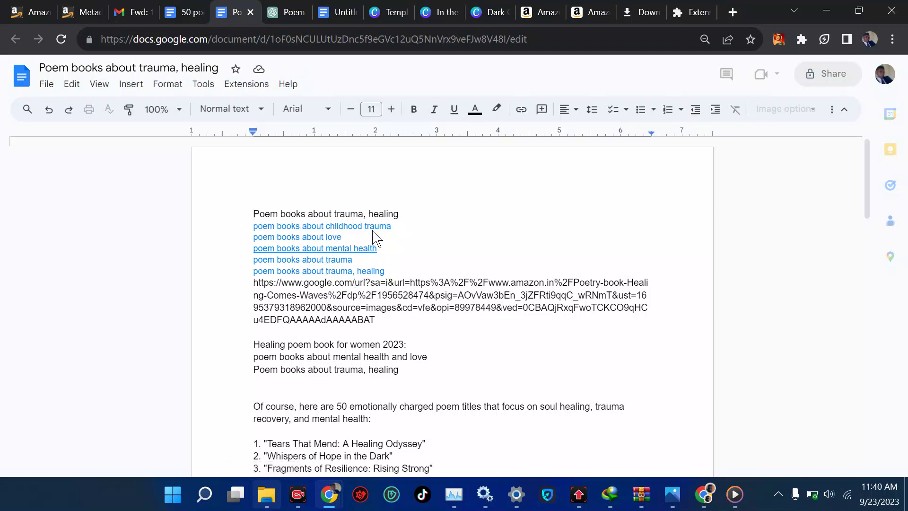
Open the recent document "How to find hyper-profitable keywords and publish your $10,000-month Amazon book"
left_click(48, 87)
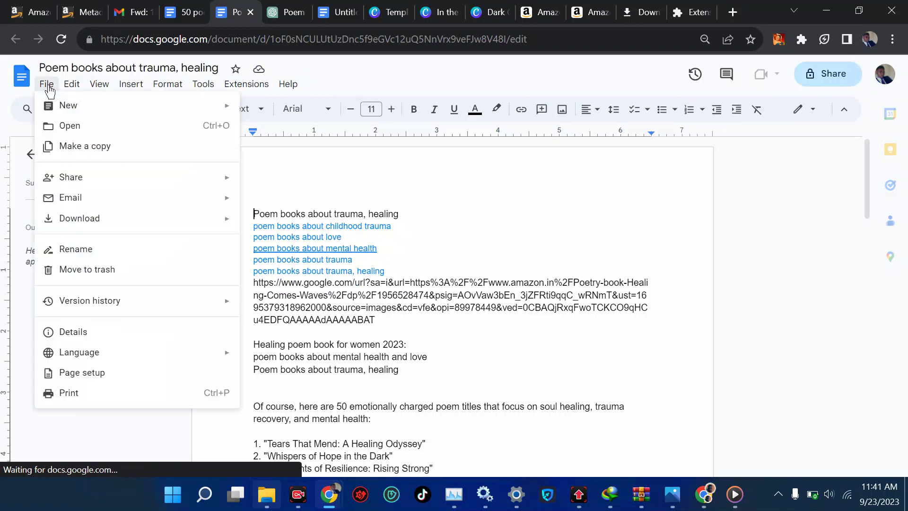
left_click(101, 131)
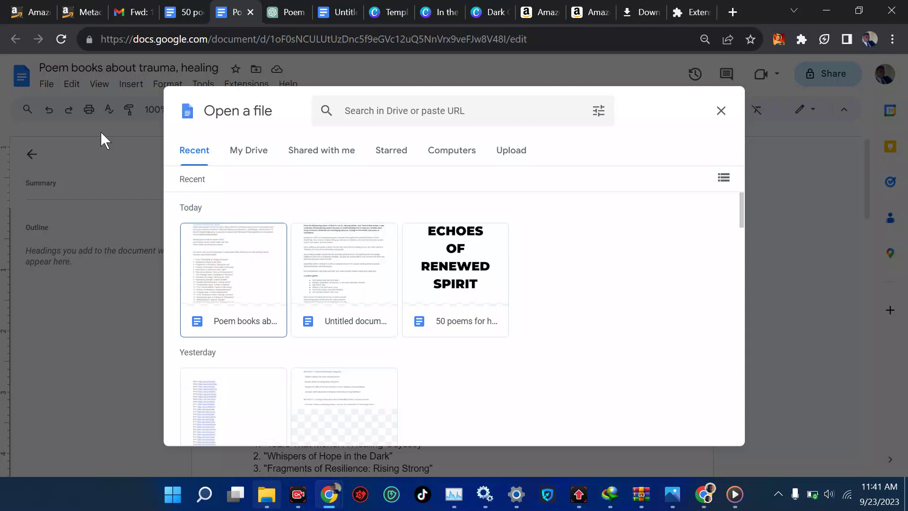
scroll(187, 198, "down", 1)
scroll(188, 197, "down", 3)
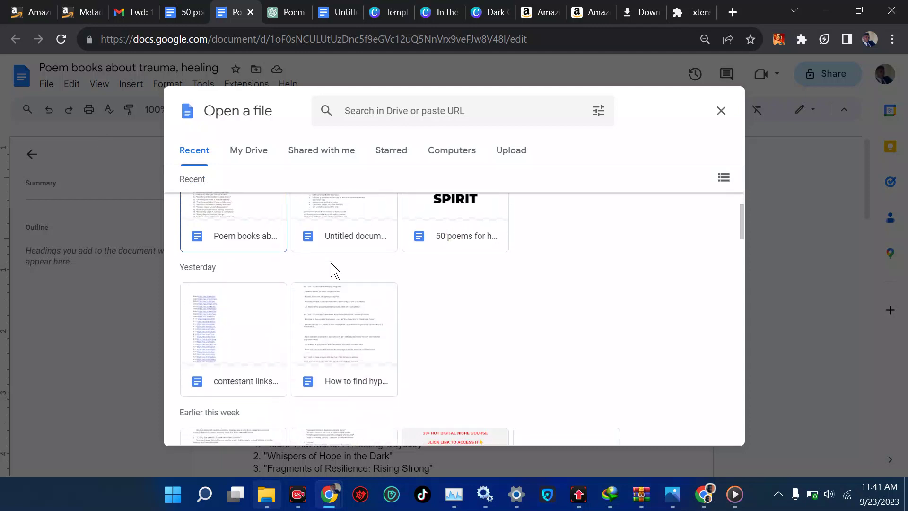
left_click(331, 316)
double_click(330, 313)
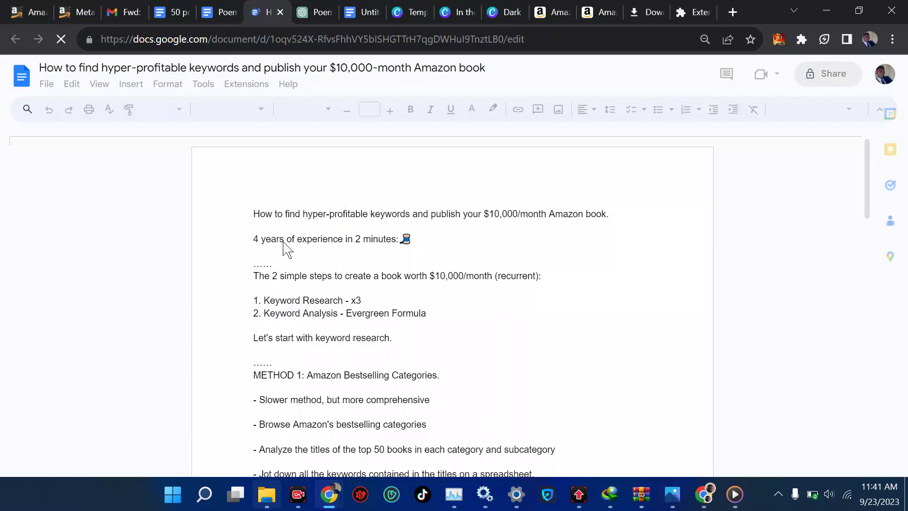
Read the guide's introduction, marking the Keyword Research and Keyword Analysis steps and continuing to Method 1 on Amazon bestselling categories
scroll(284, 249, "down", 1)
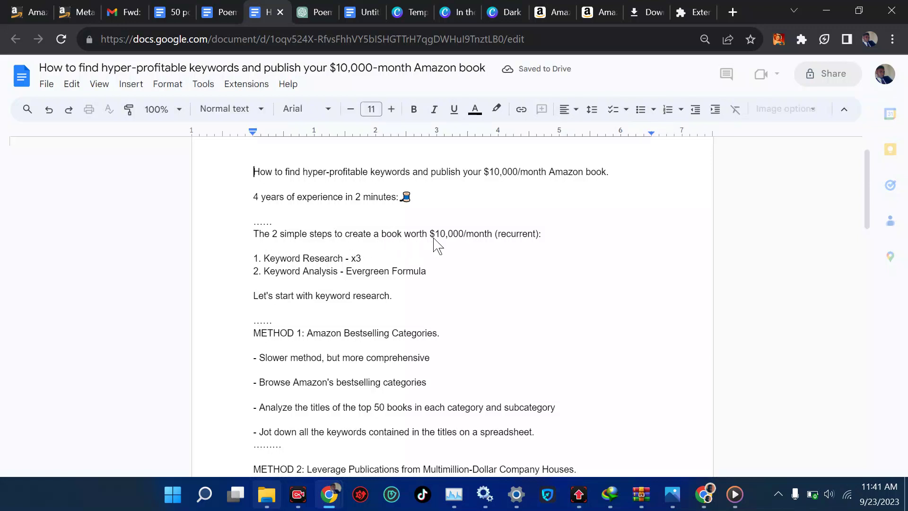
scroll(434, 244, "down", 1)
left_click(304, 223)
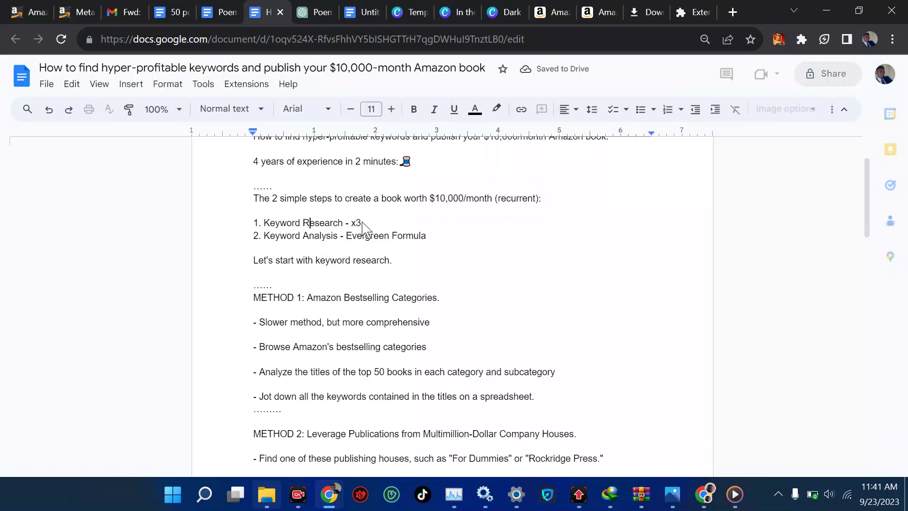
left_click(363, 223, "shift")
left_click(363, 223)
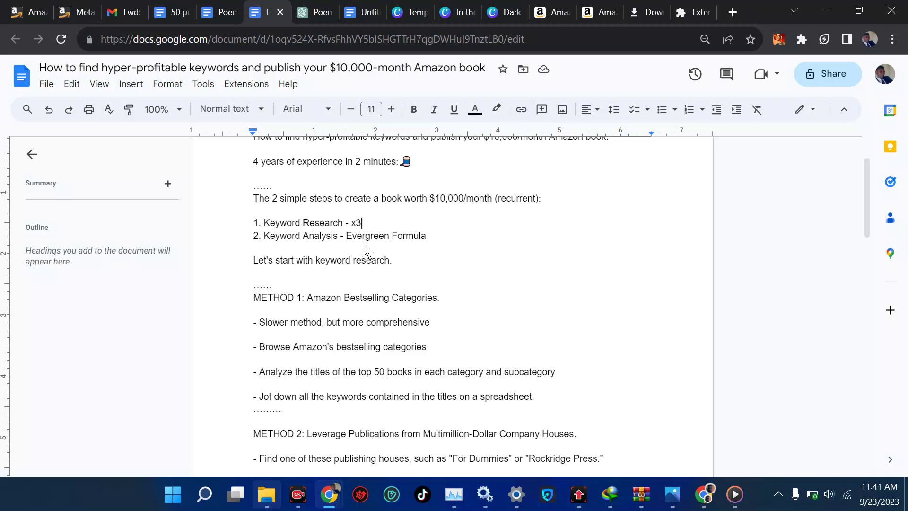
left_click(360, 238)
left_click_drag(359, 237, 391, 238)
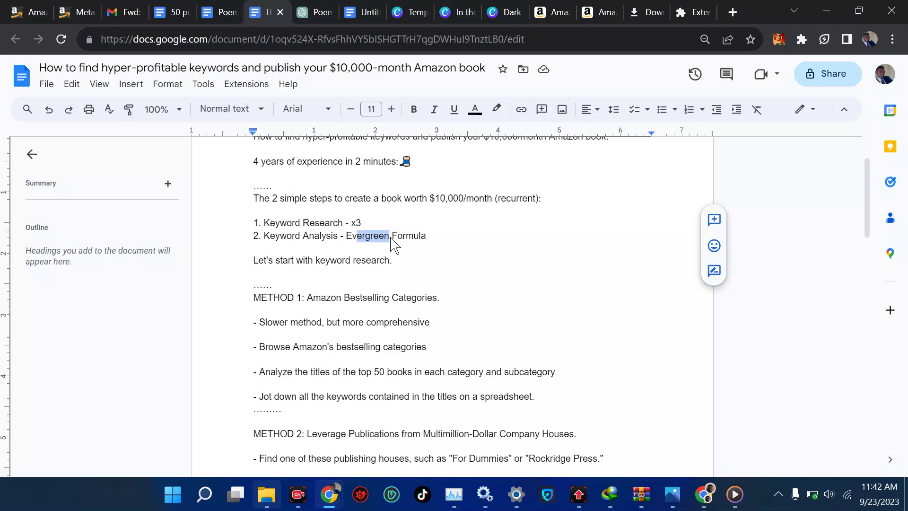
scroll(390, 240, "down", 1)
left_click(357, 240)
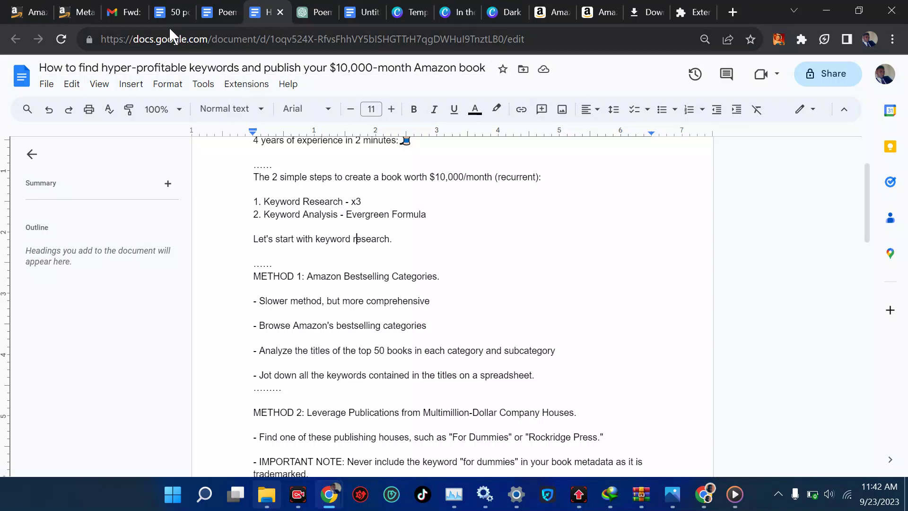
Switch to the Amazon results for "td jakes", pick US zip code 90001 in the location dialog and close it
left_click(549, 12)
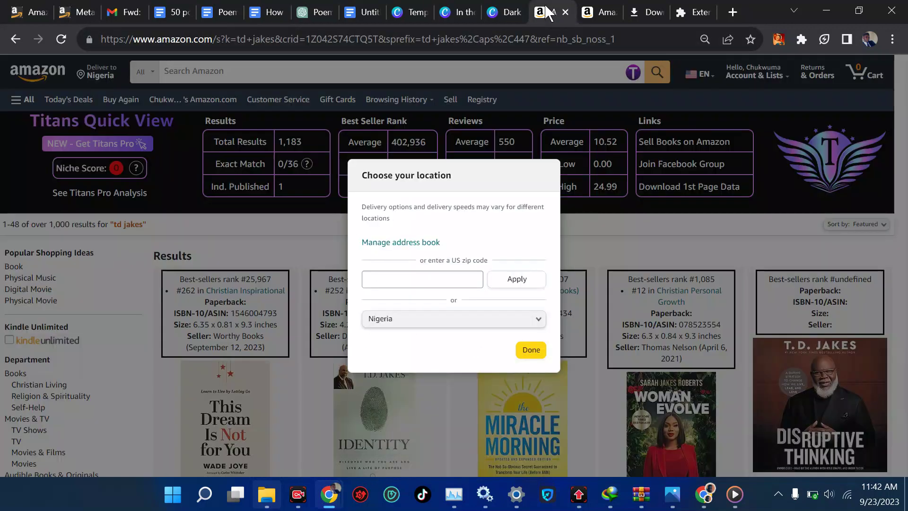
left_click(423, 279)
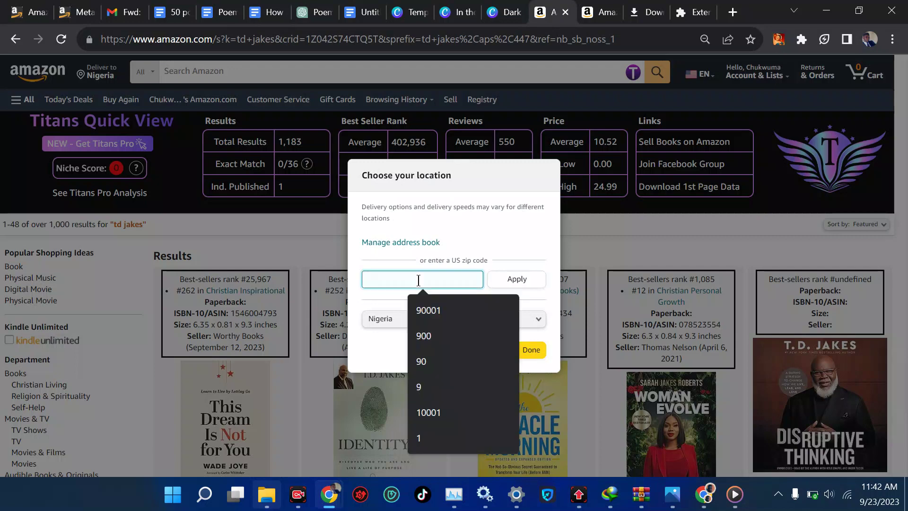
left_click(423, 310)
left_click(539, 353)
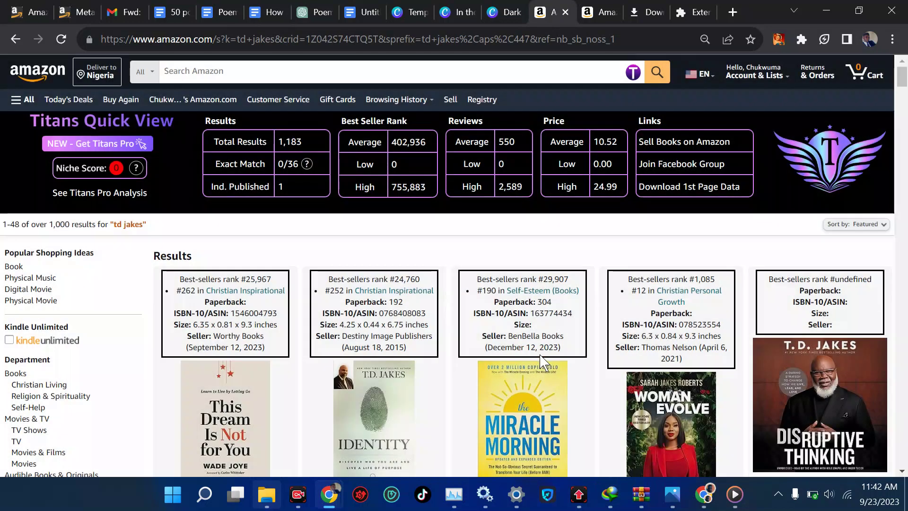
Examine the best-seller ranks and category rankings of the books in the "td jakes" results
left_click(180, 71)
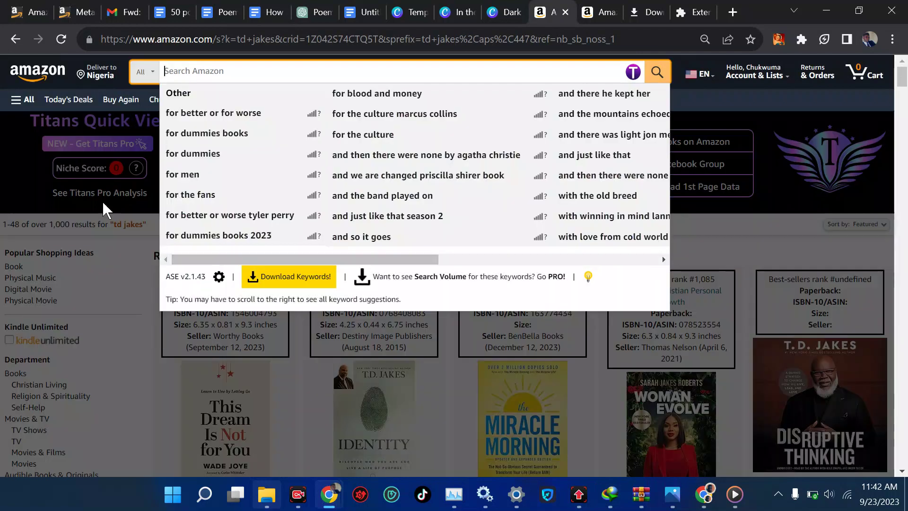
left_click(123, 264)
scroll(124, 265, "down", 6)
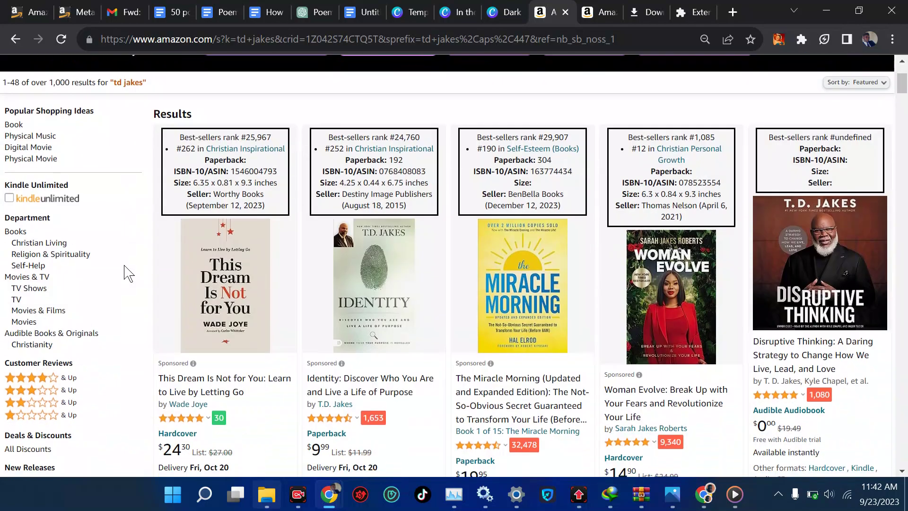
scroll(126, 272, "down", 2)
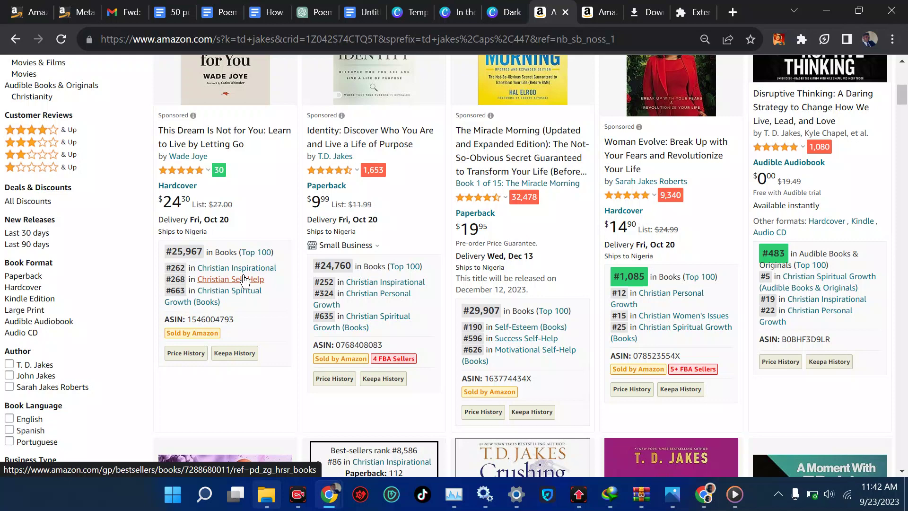
scroll(245, 281, "down", 3)
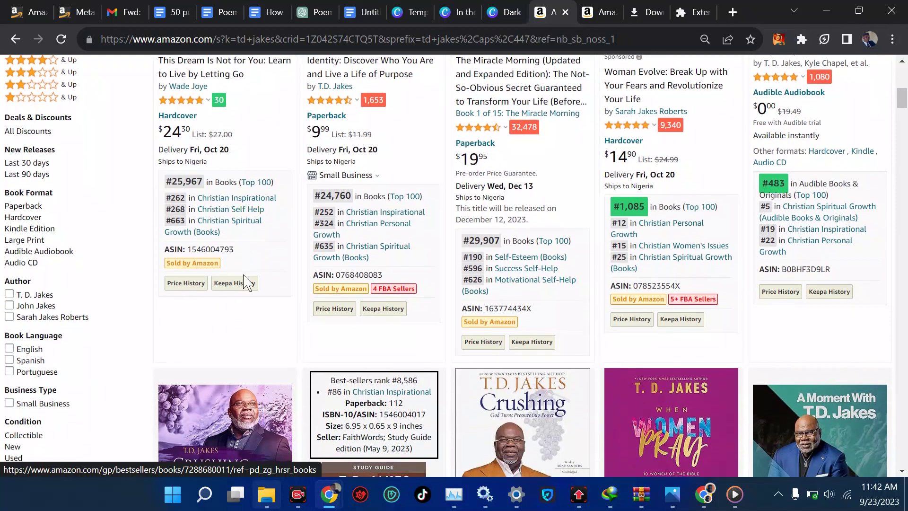
scroll(246, 282, "up", 4)
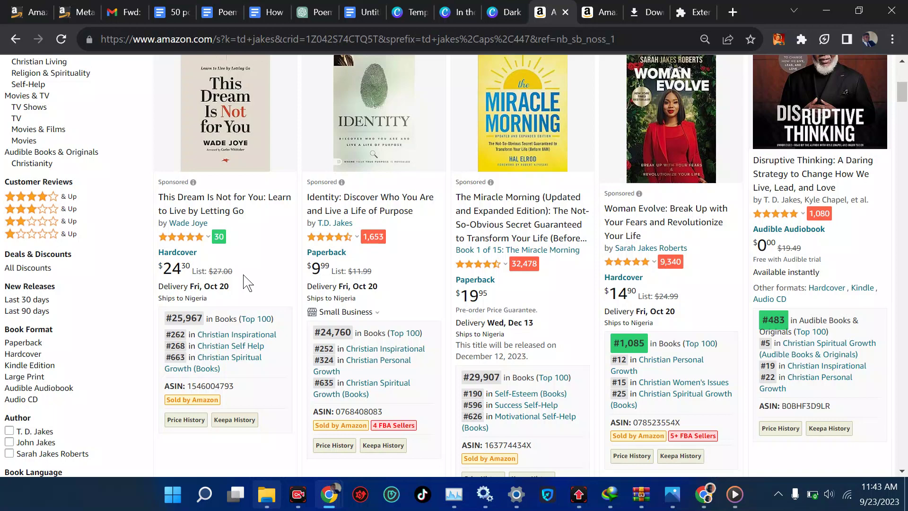
scroll(244, 283, "down", 2)
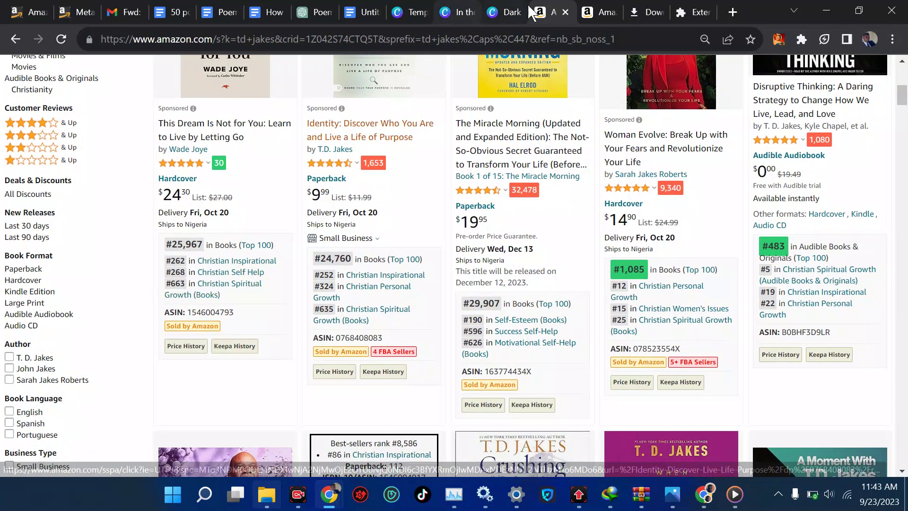
Move the Amazon results tab beside the keyword guide document, check the guide and return to the results
left_click_drag(549, 12, 316, 20)
left_click(276, 13)
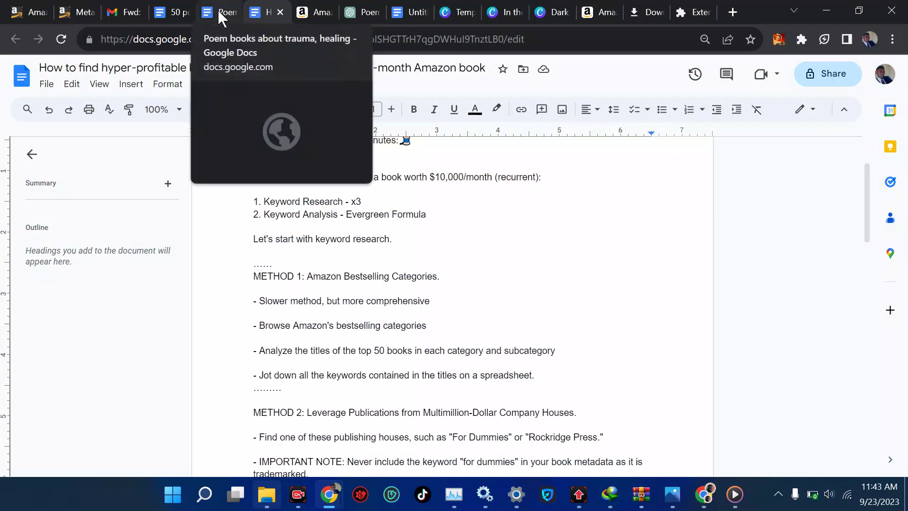
left_click(307, 13)
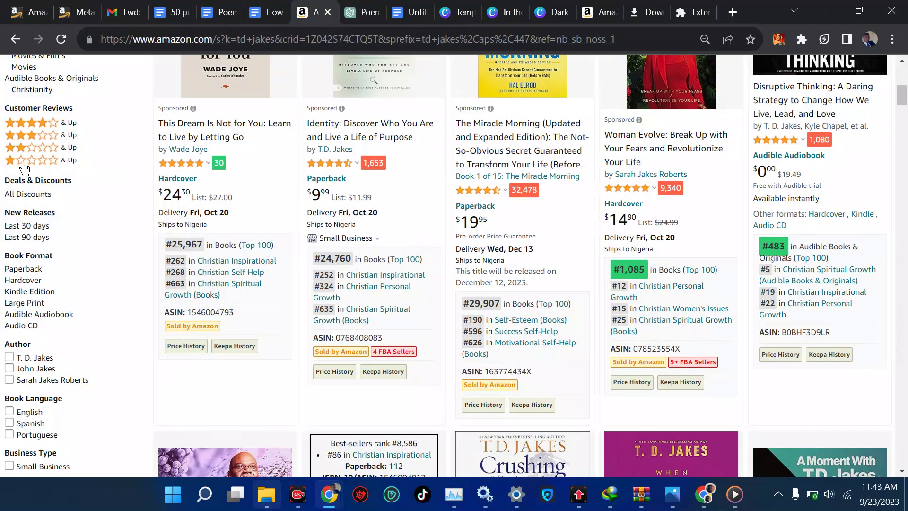
Open the Christian Inspirational best sellers list from the category ranks of "This Dream Is Not for You"
scroll(88, 235, "up", 3)
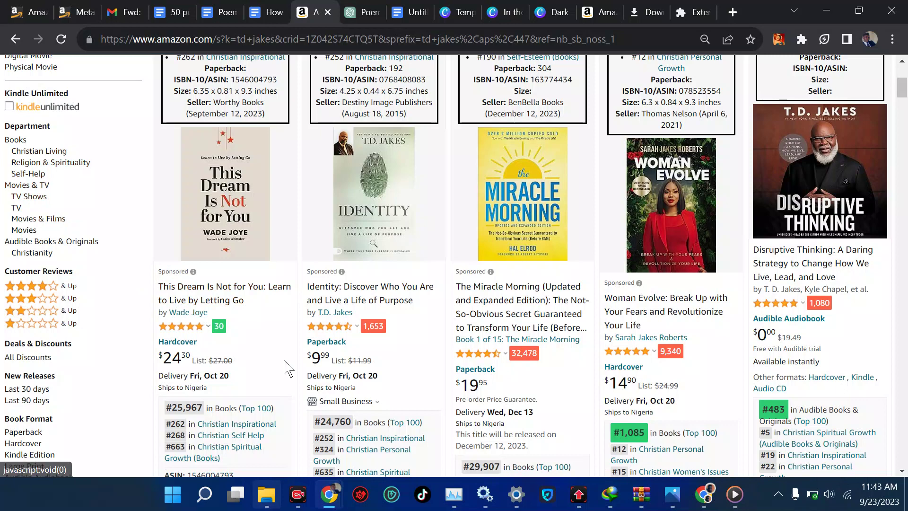
left_click(235, 425)
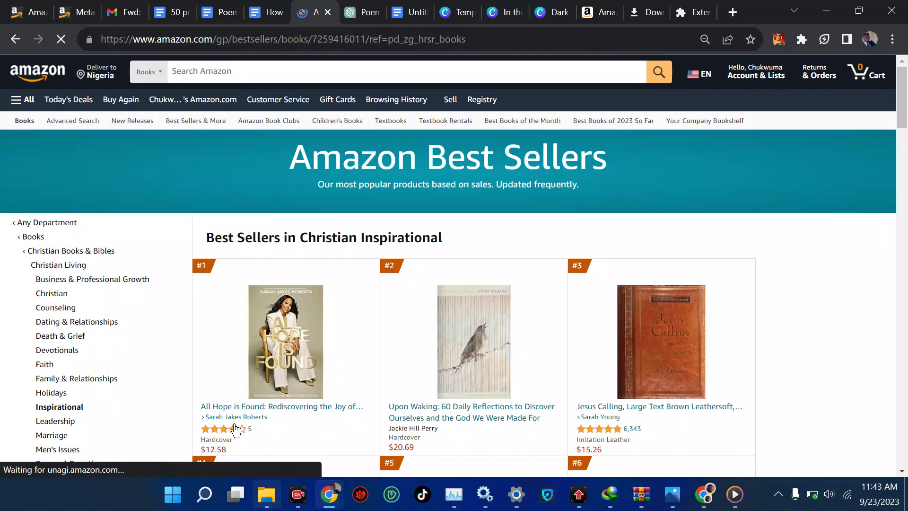
scroll(57, 315, "down", 1)
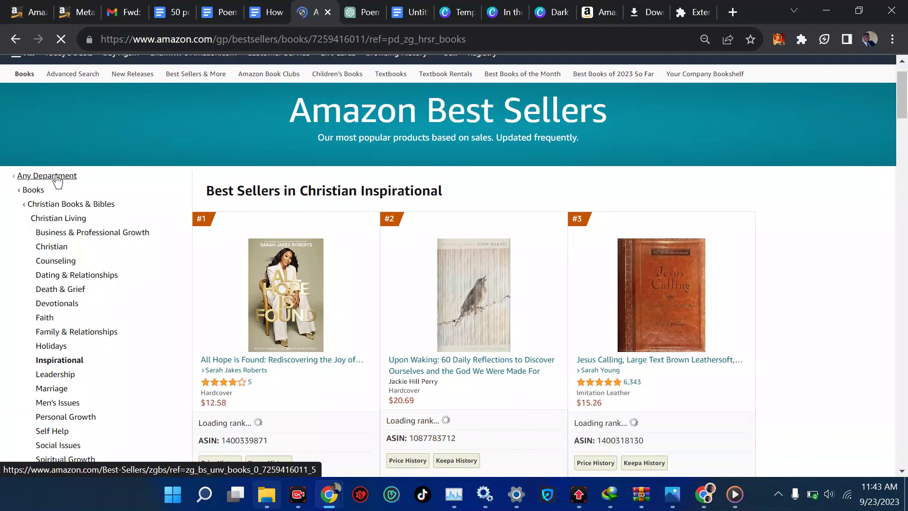
Check the search department choices on the Christian Inspirational best sellers page and keep Books selected
scroll(32, 189, "up", 1)
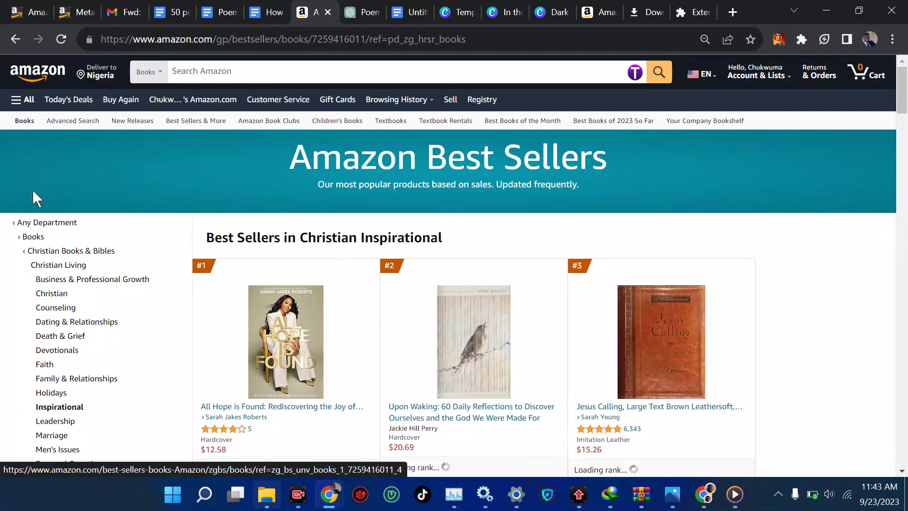
left_click(160, 74)
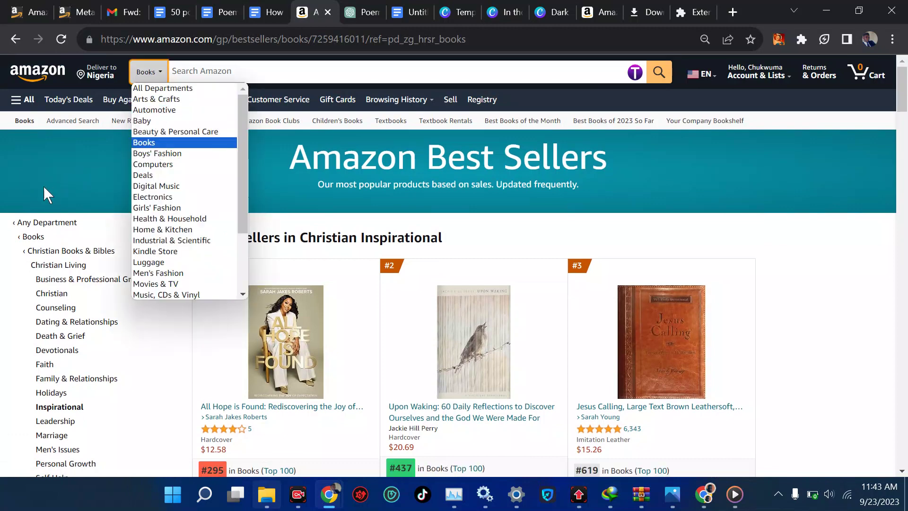
left_click(3, 286)
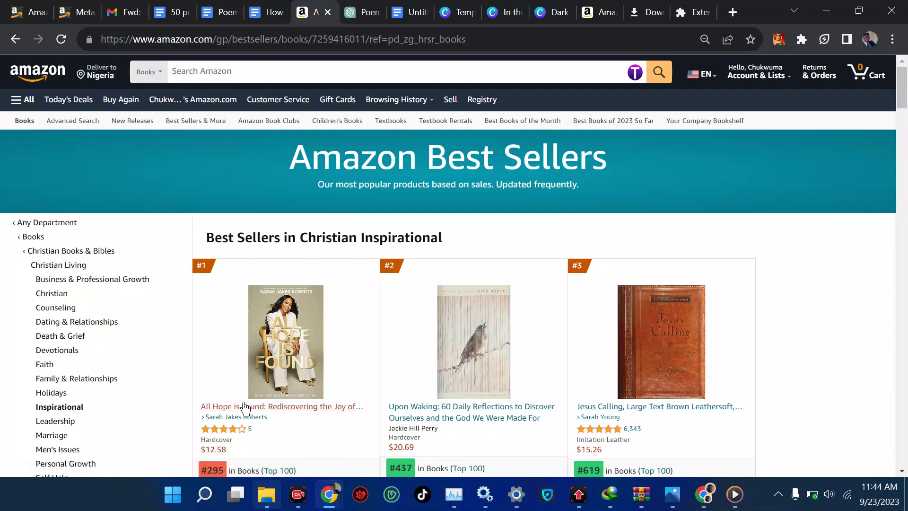
Examine the titles, best-seller ranks and category rankings of the first six Christian Inspirational best sellers
scroll(243, 405, "down", 3)
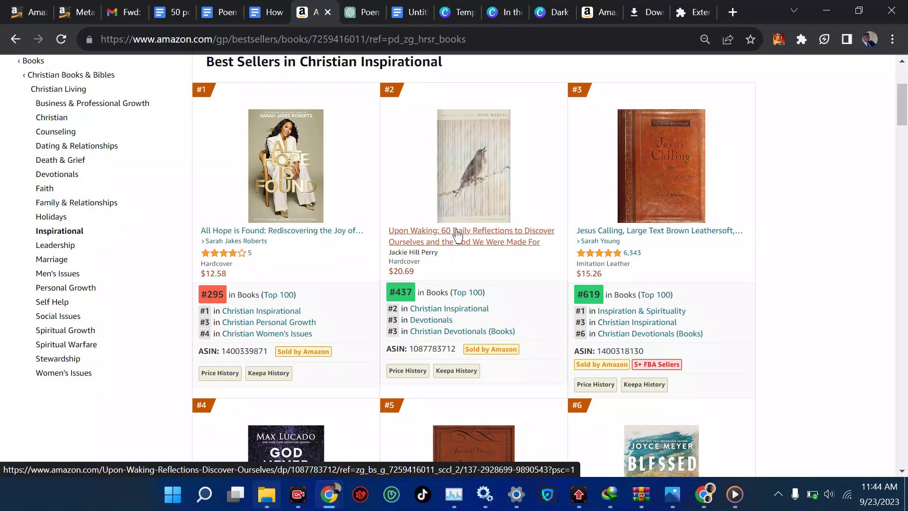
scroll(507, 239, "down", 1)
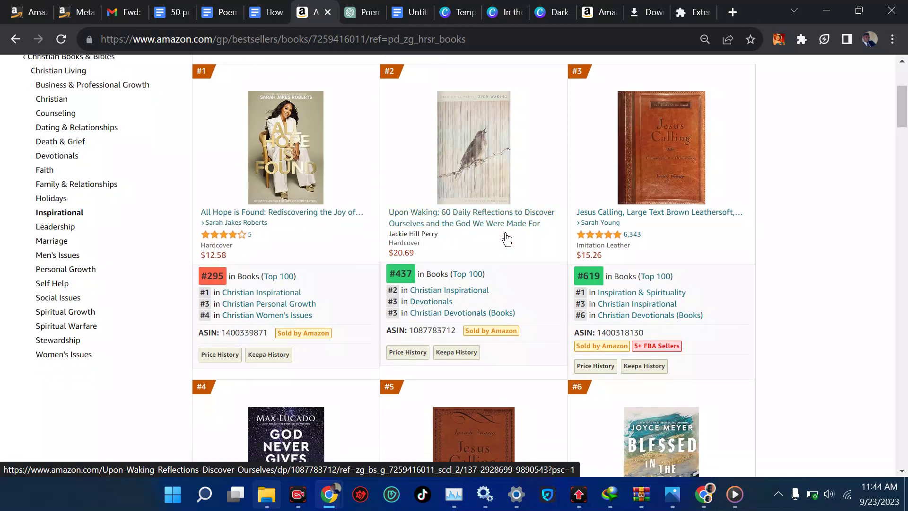
scroll(629, 246, "down", 5)
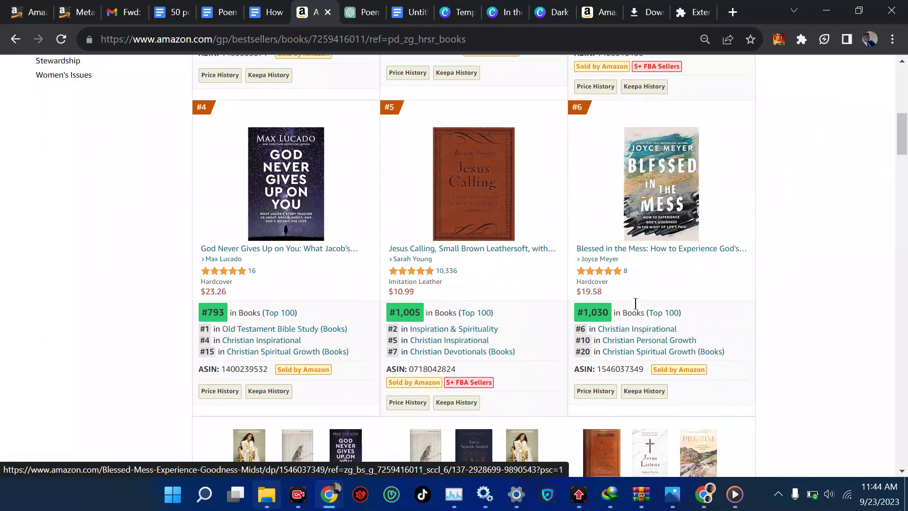
mouse_move(526, 241)
mouse_move(373, 233)
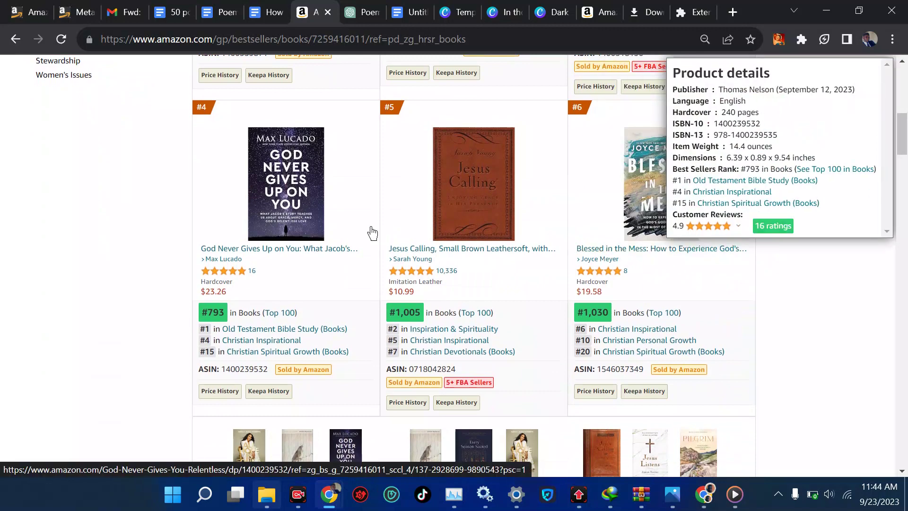
Examine the titles and category rankings of the Christian Inspirational books ranked 7 to 15, then return to the first books
scroll(372, 233, "down", 8)
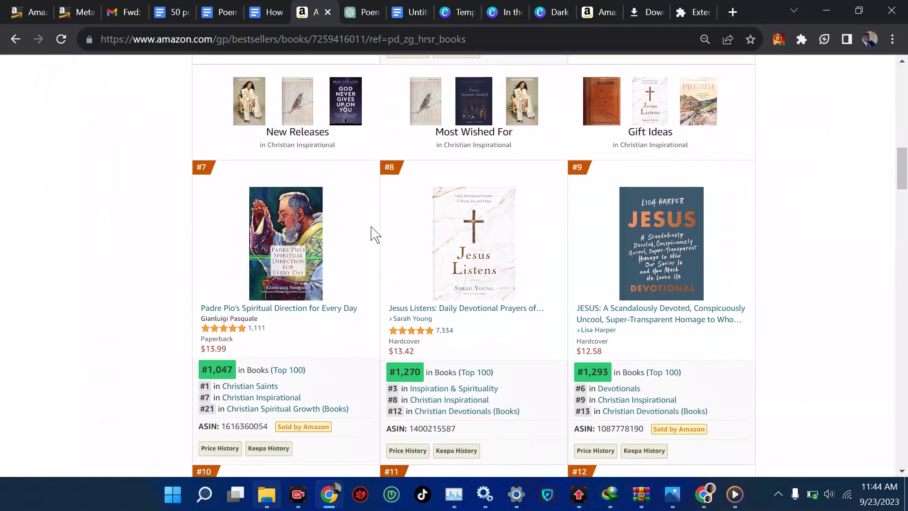
scroll(372, 232, "down", 1)
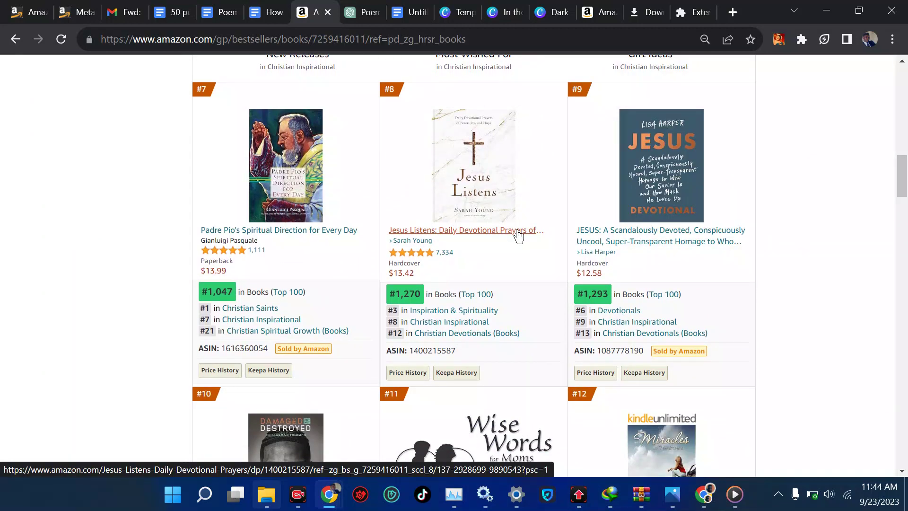
scroll(519, 236, "down", 1)
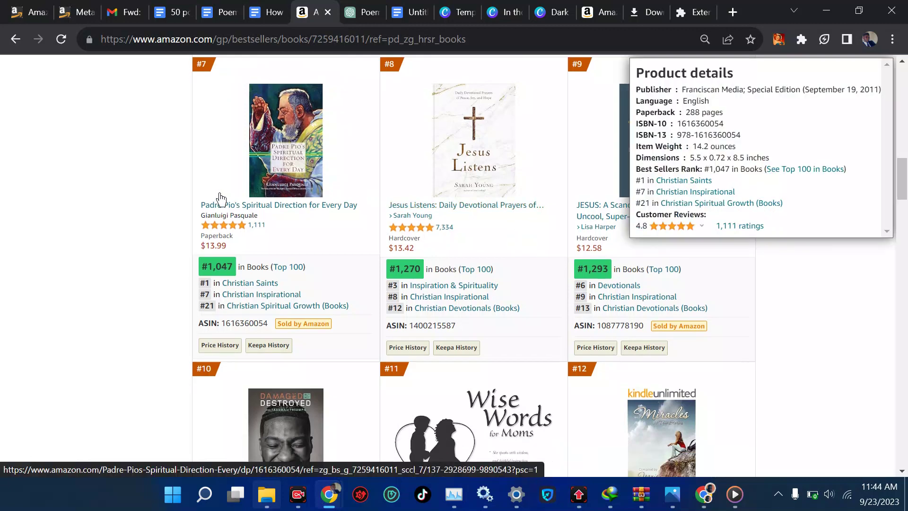
scroll(327, 215, "down", 4)
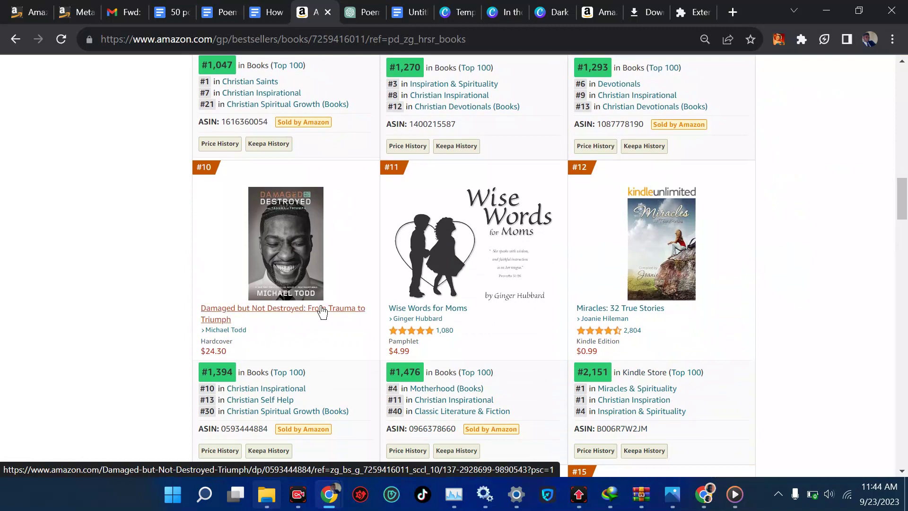
scroll(346, 315, "down", 1)
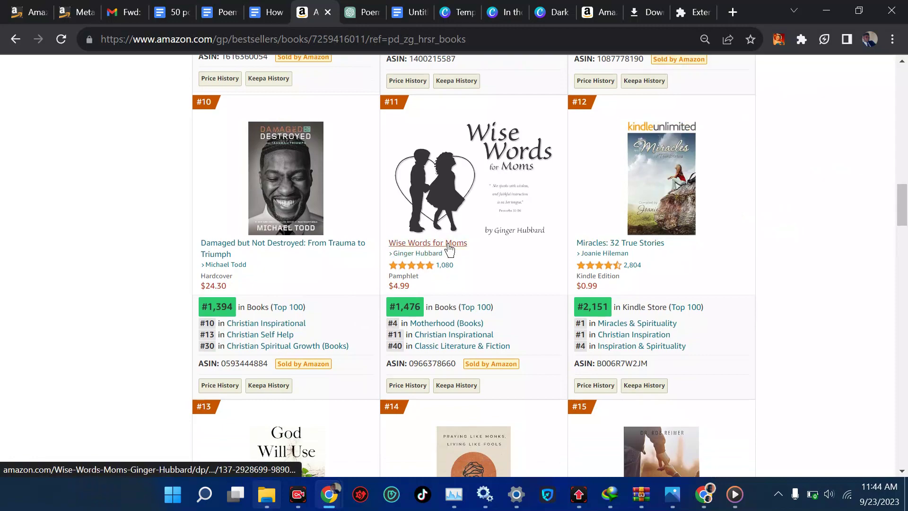
scroll(449, 246, "down", 4)
scroll(450, 250, "down", 1)
mouse_move(548, 297)
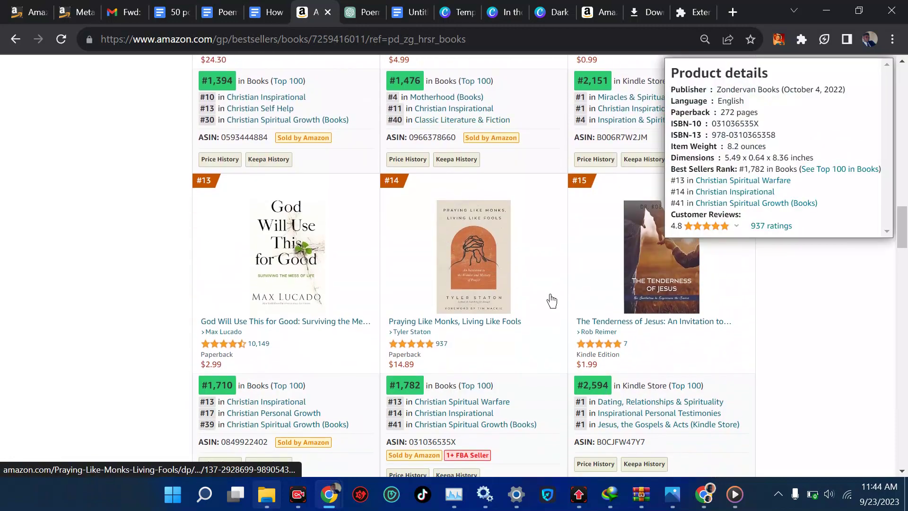
scroll(428, 314, "up", 9)
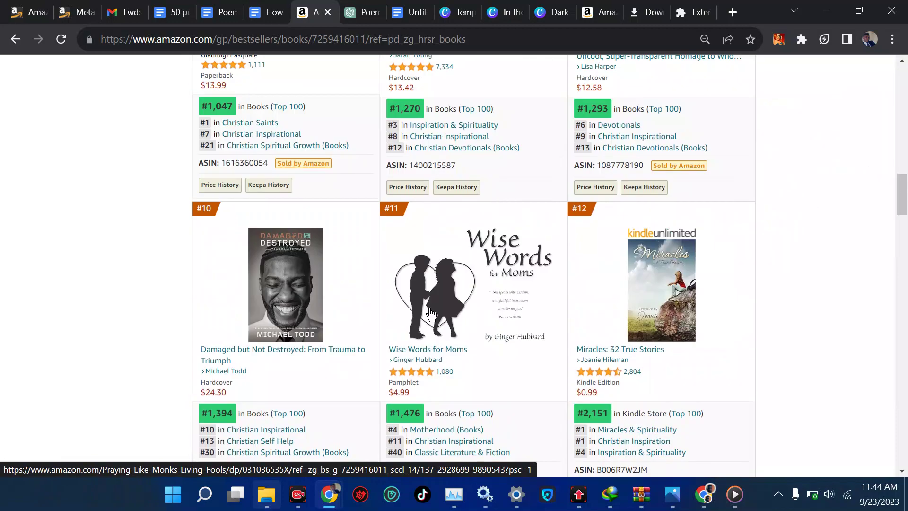
scroll(431, 314, "up", 15)
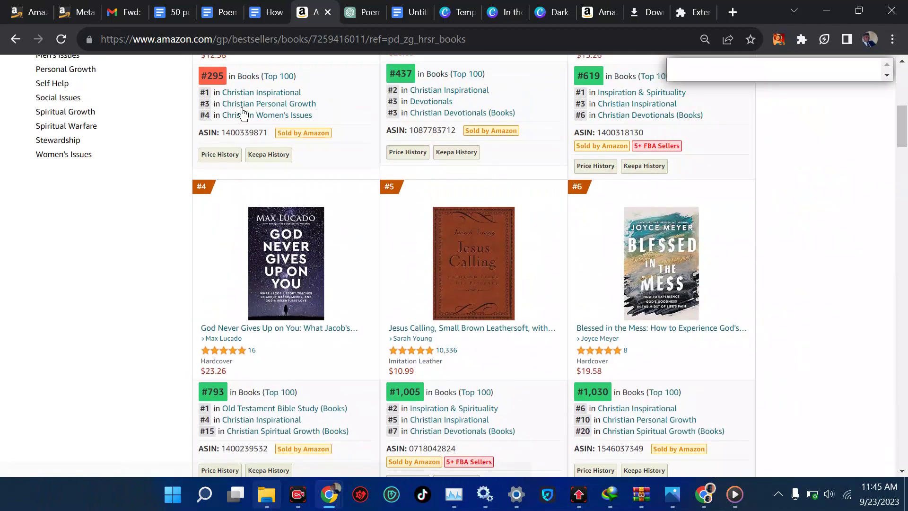
Switch to the keyword guide document and review the three research methods and the competition versus demand formula
left_click(265, 15)
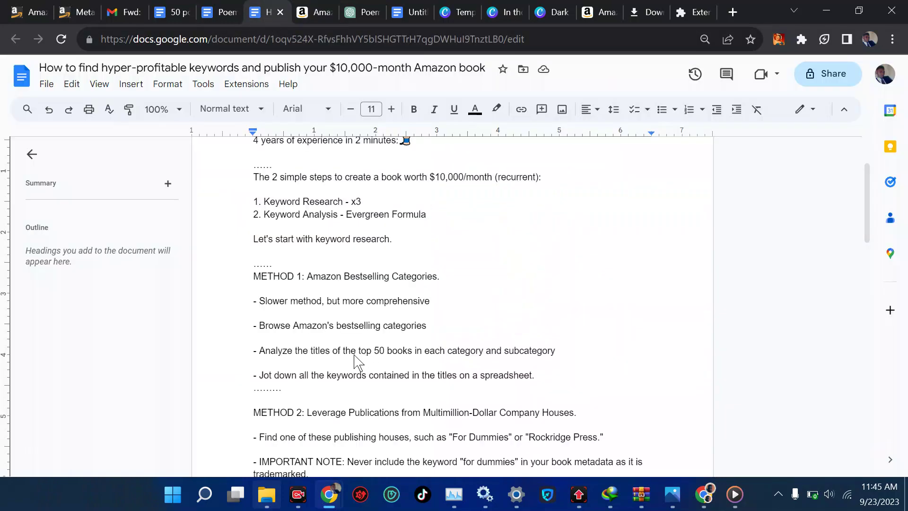
scroll(374, 357, "down", 1)
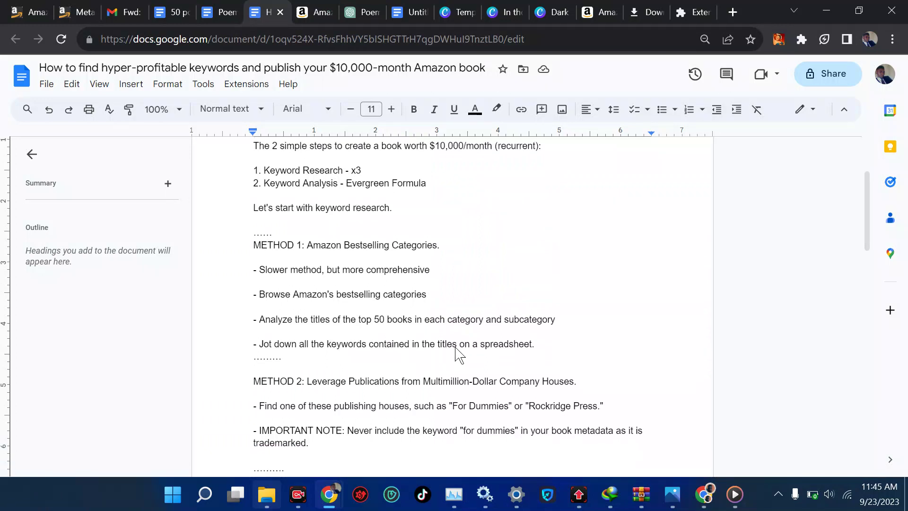
scroll(468, 355, "down", 3)
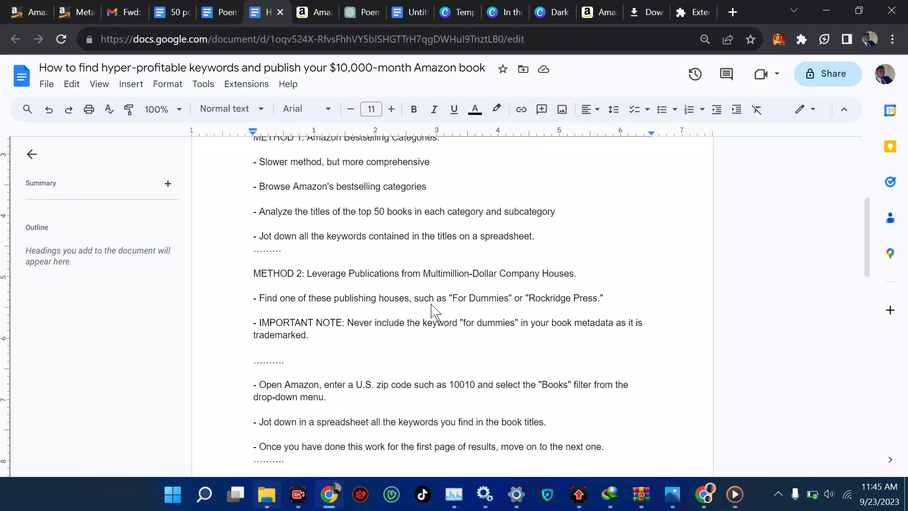
scroll(431, 305, "down", 1)
scroll(432, 311, "down", 5)
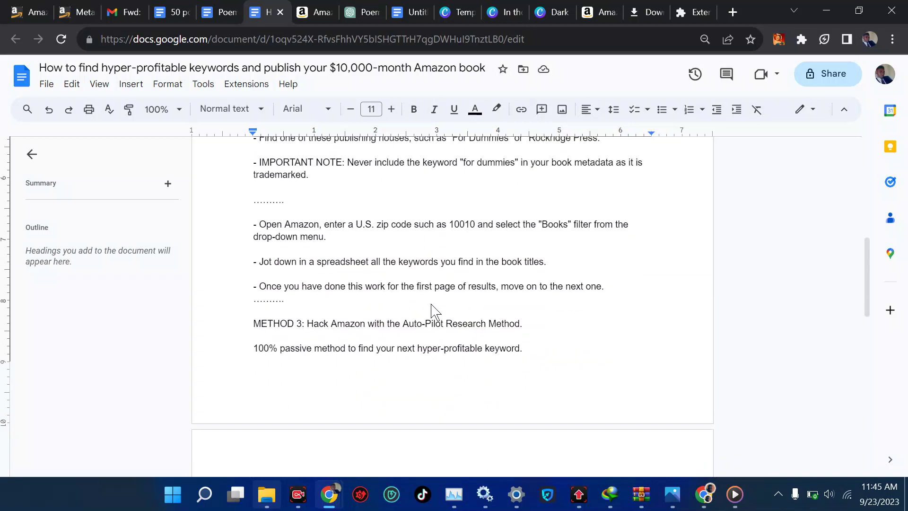
scroll(431, 311, "down", 4)
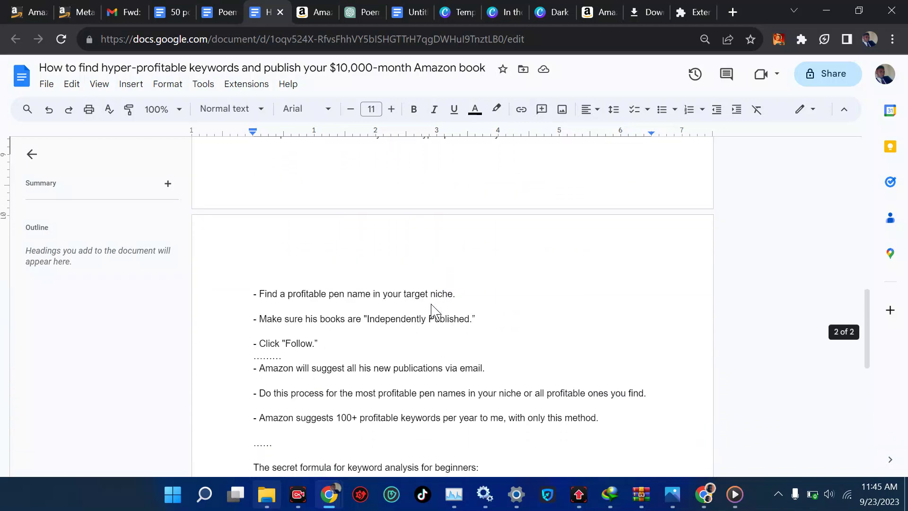
scroll(432, 311, "down", 3)
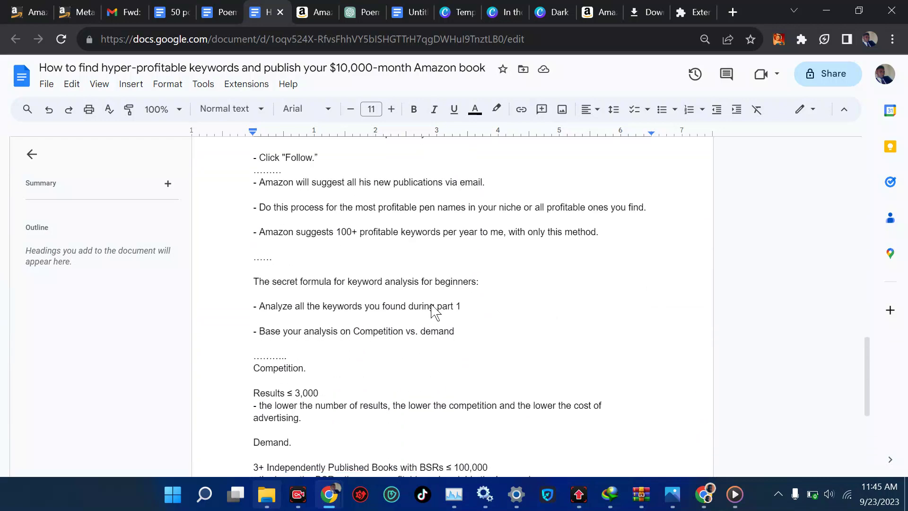
scroll(432, 311, "down", 4)
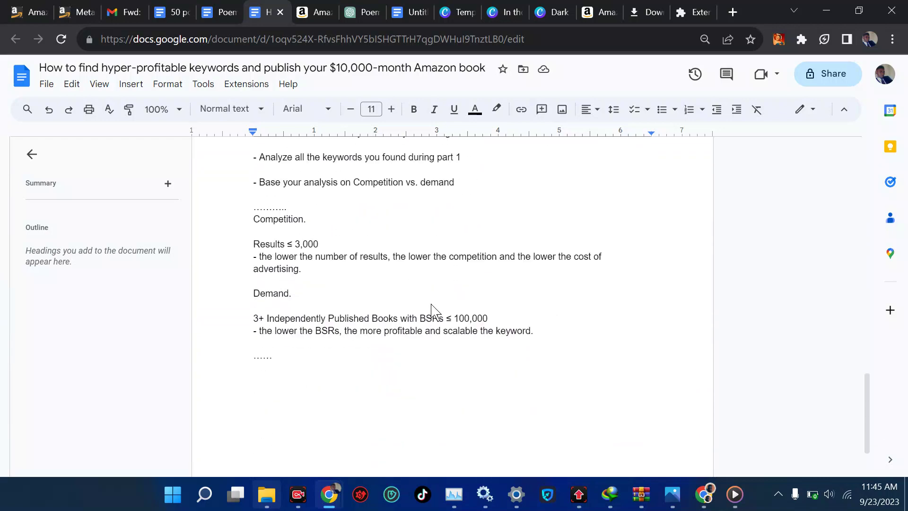
scroll(432, 311, "up", 4)
scroll(432, 310, "up", 8)
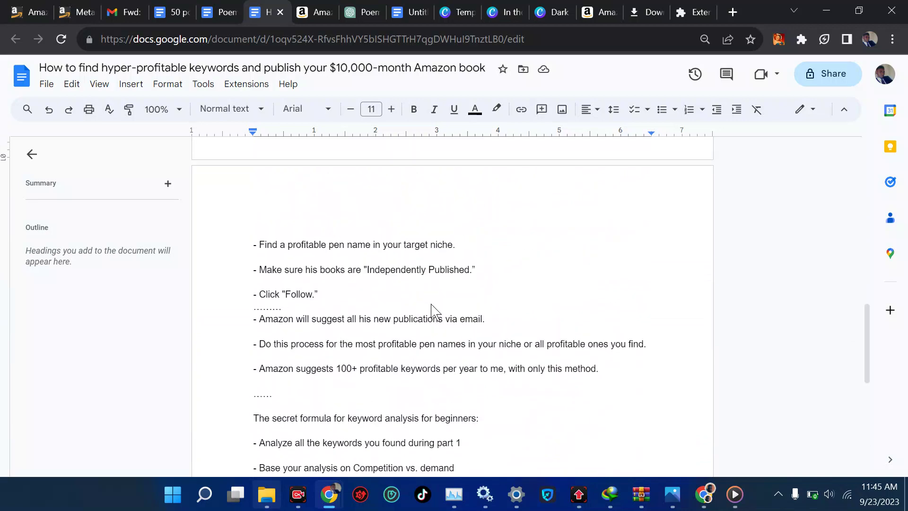
Switch to the ChatGPT conversation "Poem vs. Poetry" and send the message "i want to make a travel guide for london"
left_click(354, 10)
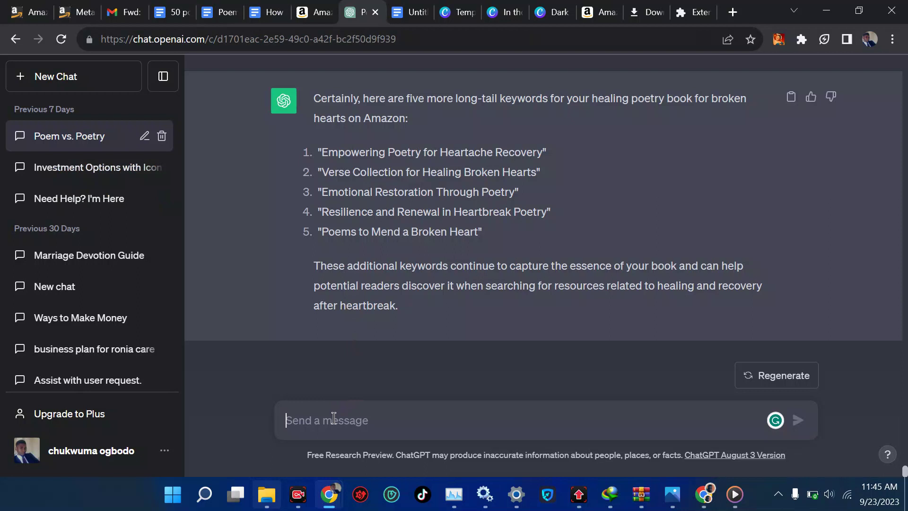
type("i")
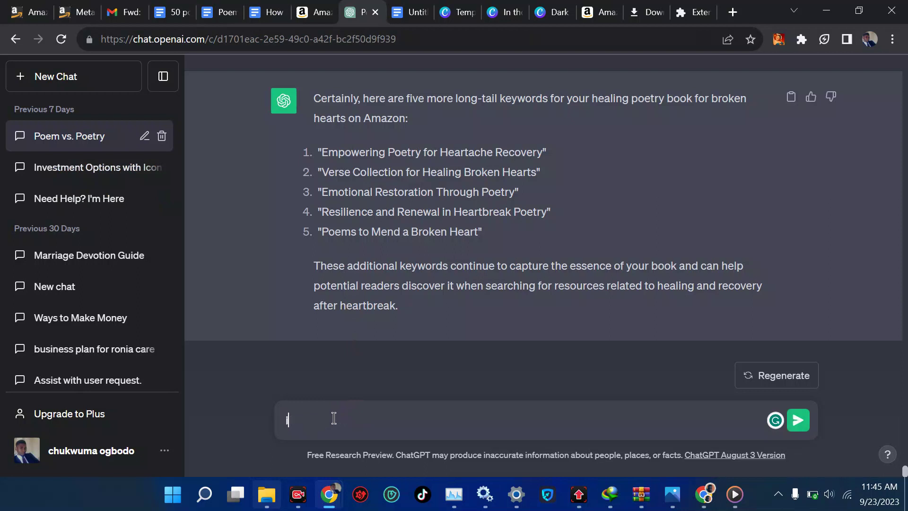
type(" want to make a")
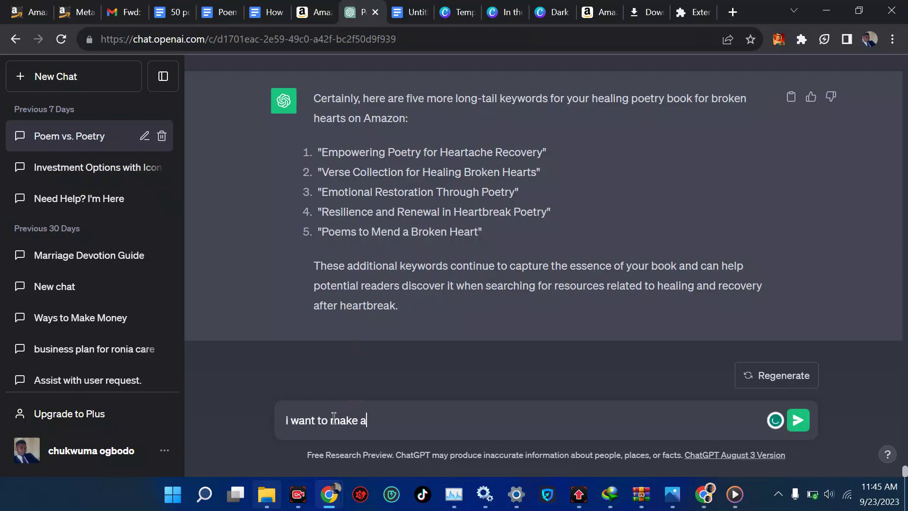
type(" travel guide for ")
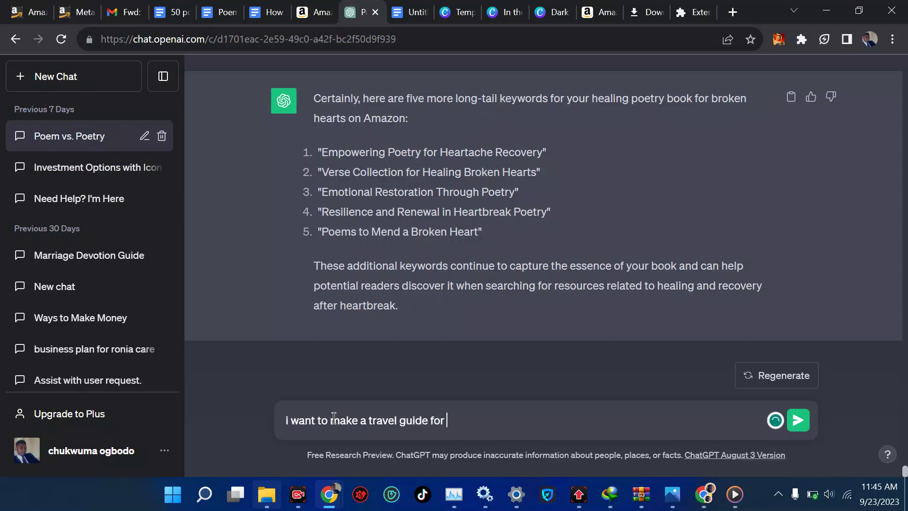
type("london")
key("Return")
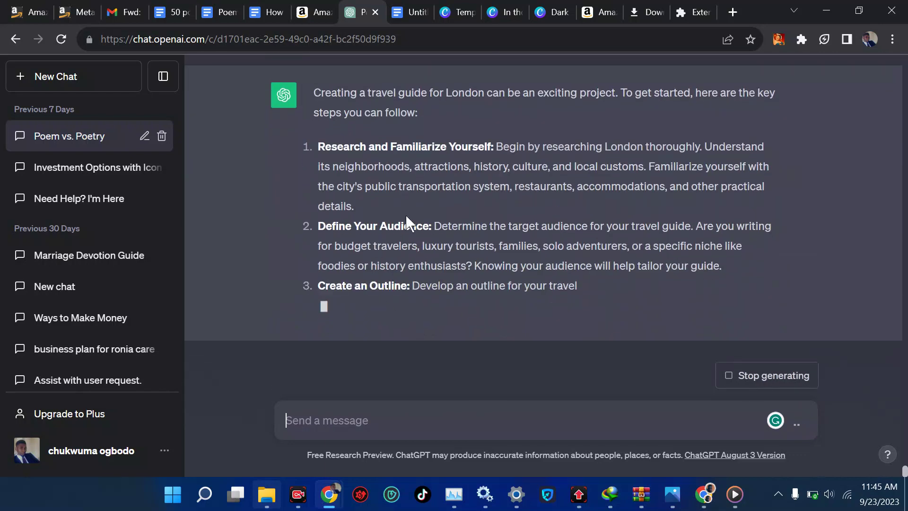
Read through the London travel guide steps and send the question "what do you advise when niching down on london travel guide"
scroll(426, 227, "up", 2)
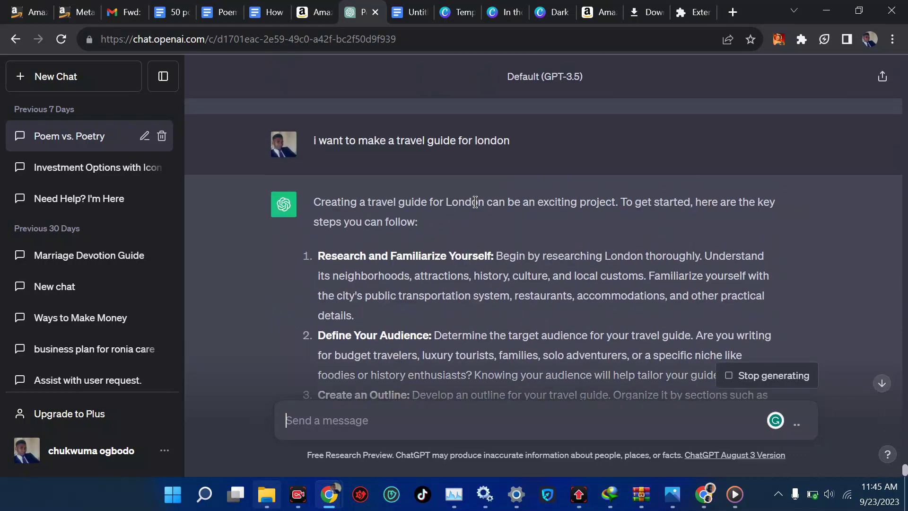
scroll(380, 254, "down", 2)
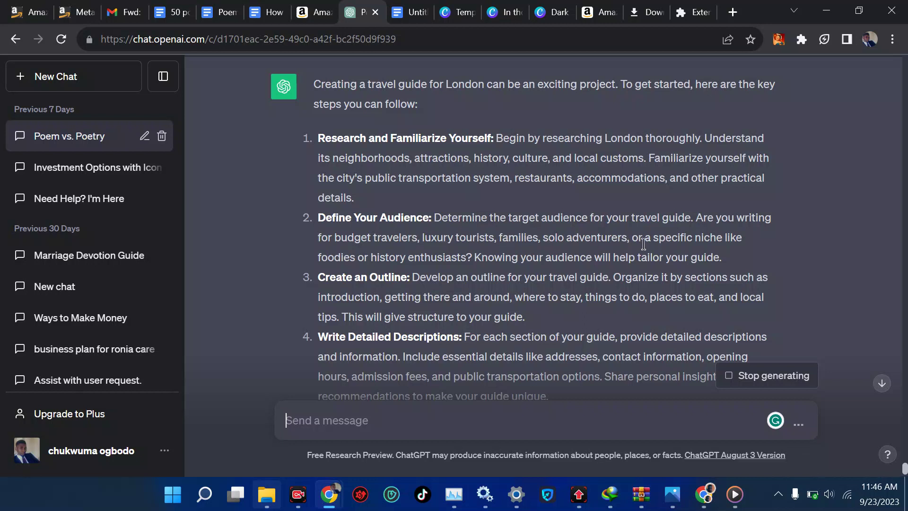
scroll(644, 245, "down", 6)
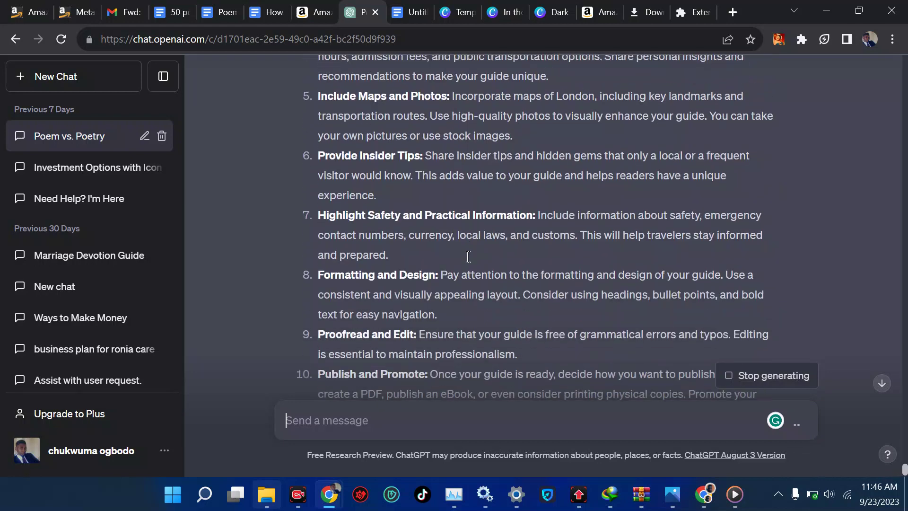
scroll(467, 256, "down", 1)
scroll(467, 256, "down", 2)
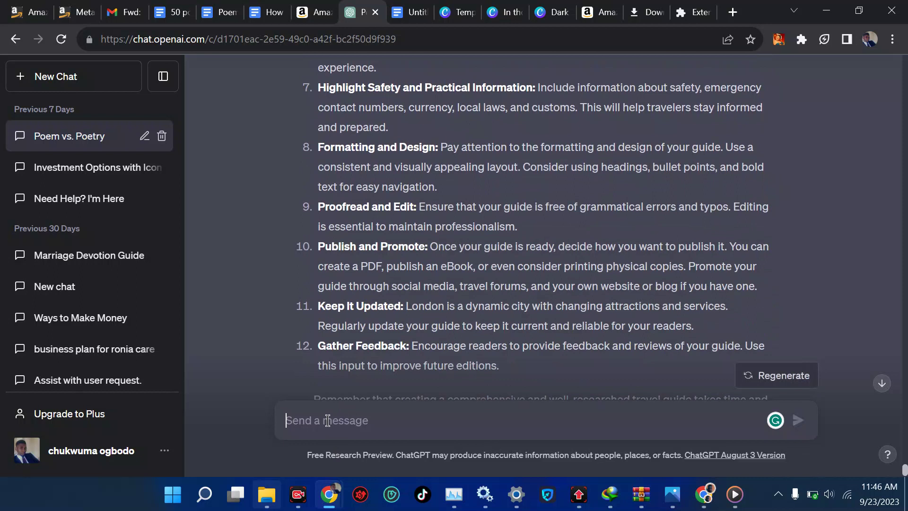
type("wht t")
key("BackSpace")
key("BackSpace")
type("at do you advise whe")
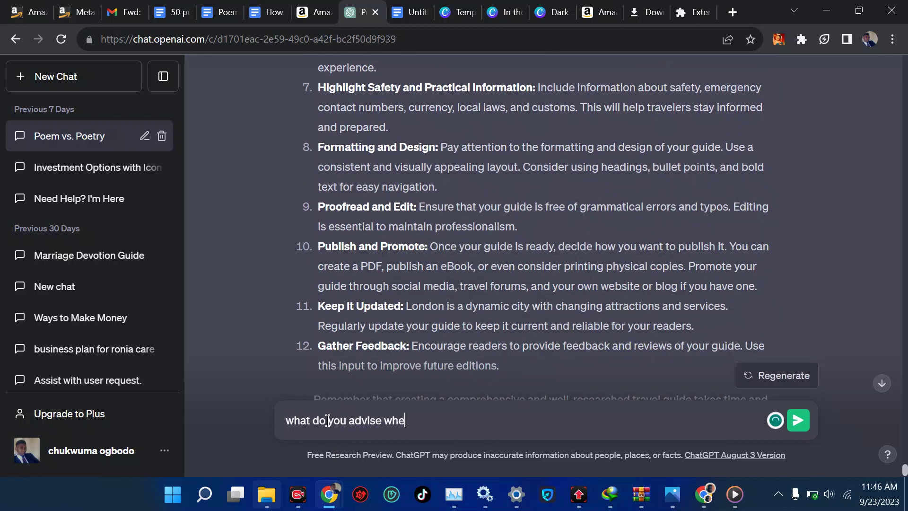
type("n niching down ")
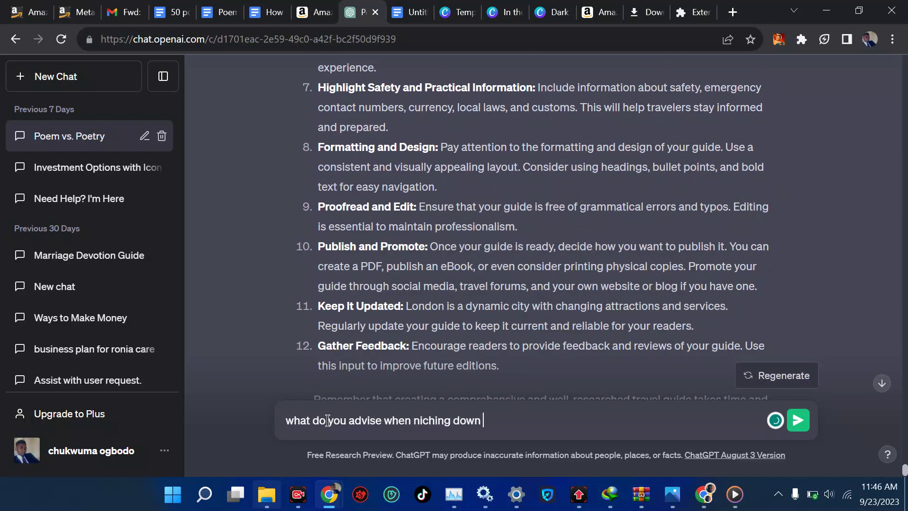
type("on loodon travel guide")
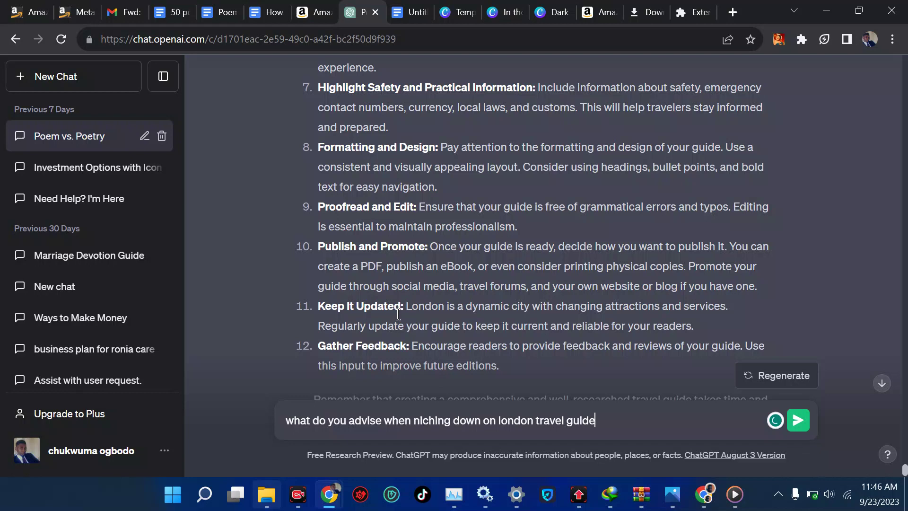
key("Return")
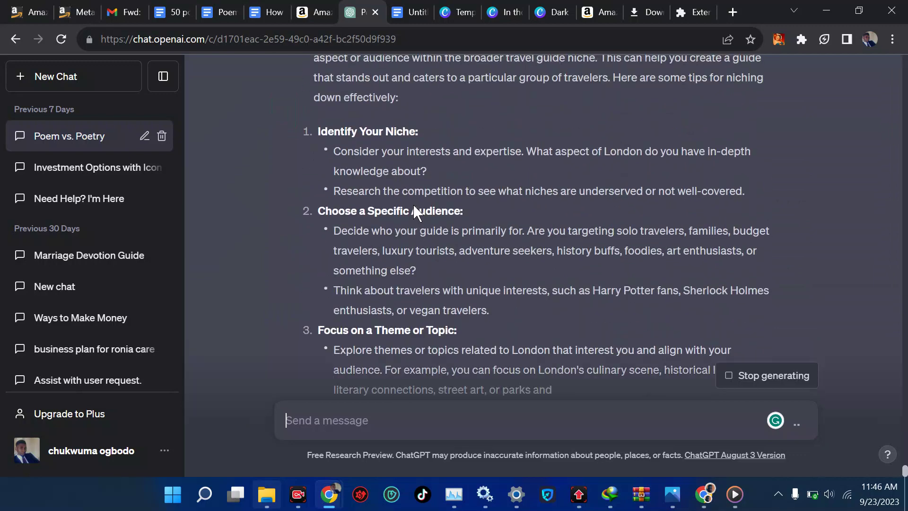
Read through the tips on niching down the London guide and send the message "states in london"
scroll(416, 212, "up", 1)
scroll(367, 203, "down", 6)
scroll(384, 199, "up", 2)
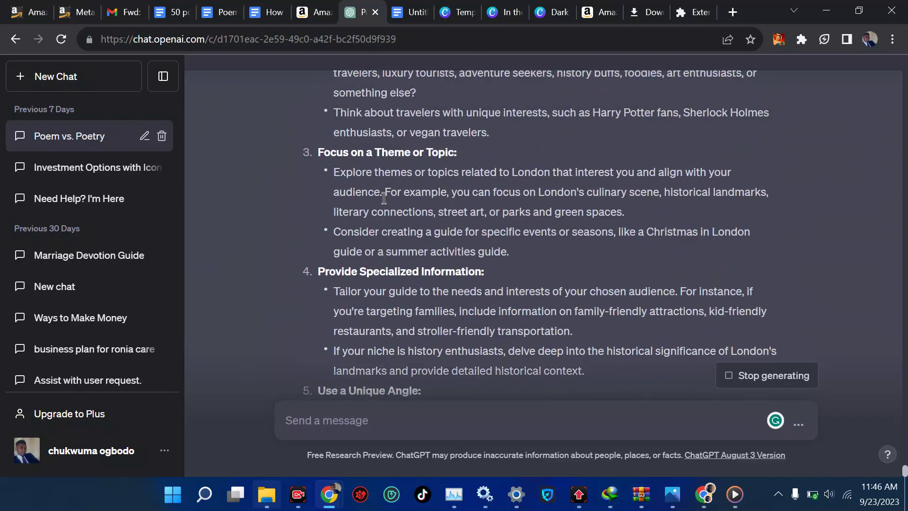
scroll(385, 199, "up", 4)
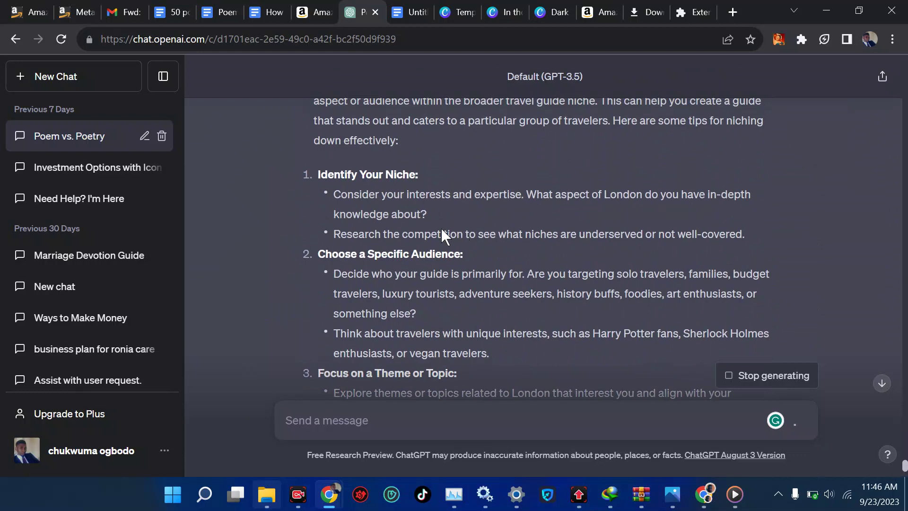
scroll(426, 238, "down", 4)
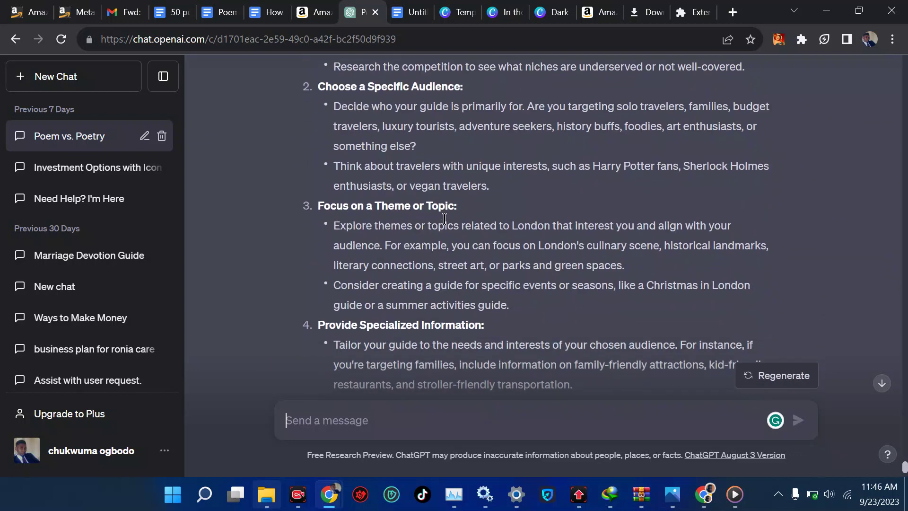
scroll(444, 222, "down", 4)
scroll(389, 293, "down", 6)
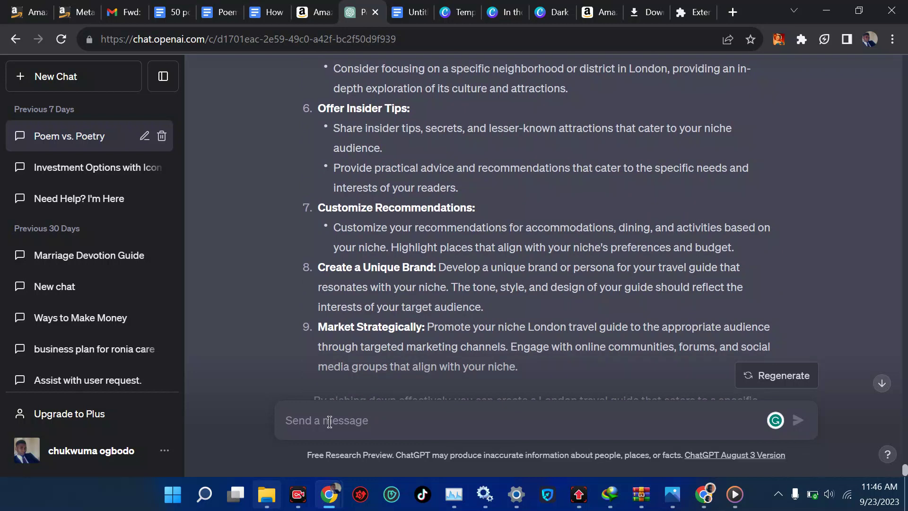
type("states in lo")
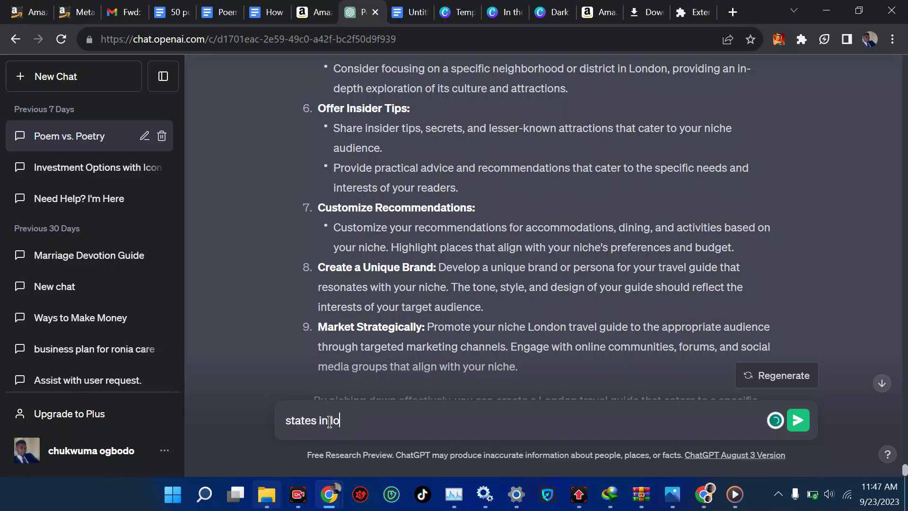
type("ndon")
key("Return")
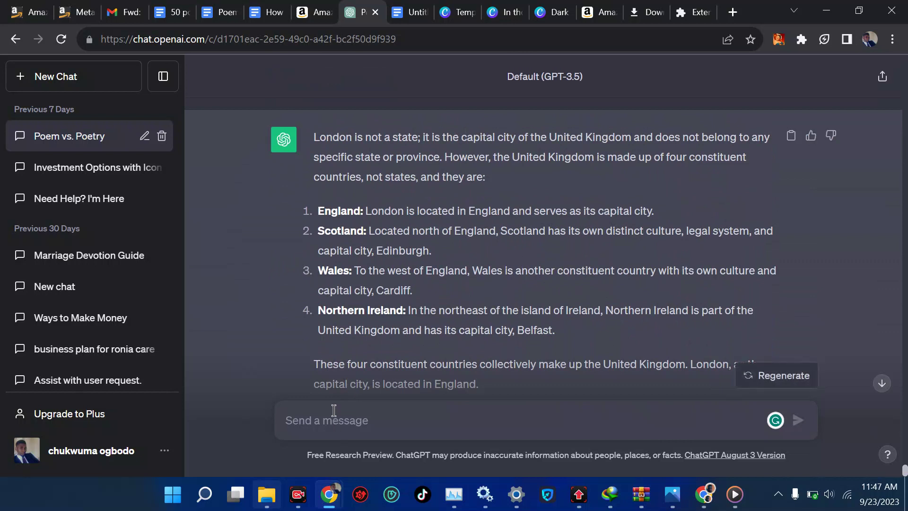
Draft the message "travel guide for england, scotland and wales: discover the hidden beauty of england tourist center hotel" without sending it
type("travel guide for england, scot")
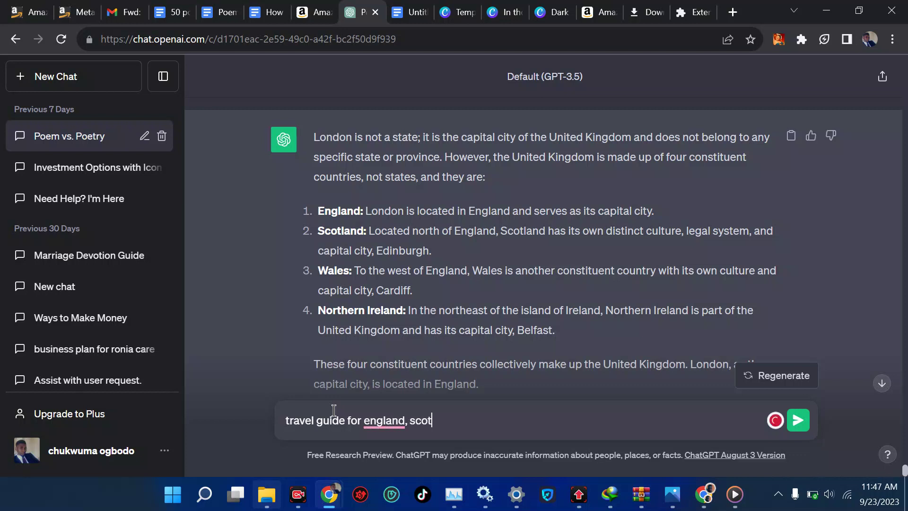
type("land and wales: ")
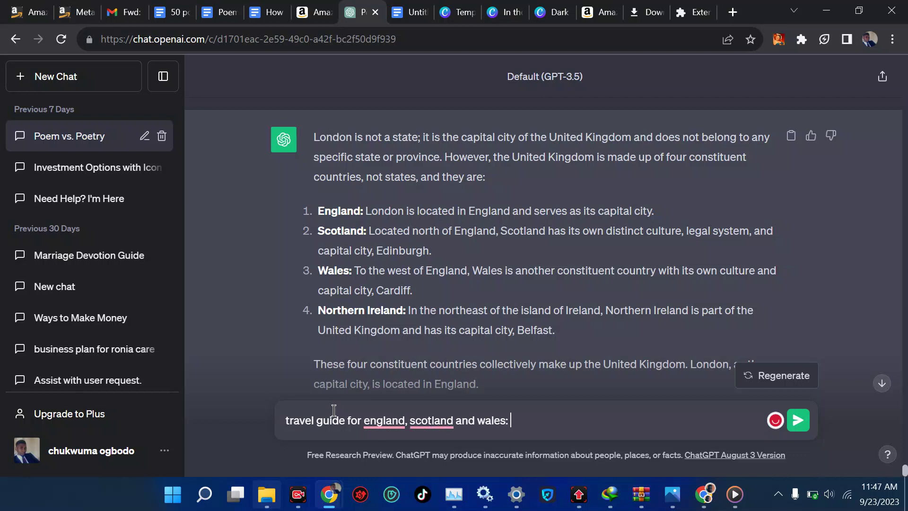
type("discover the h")
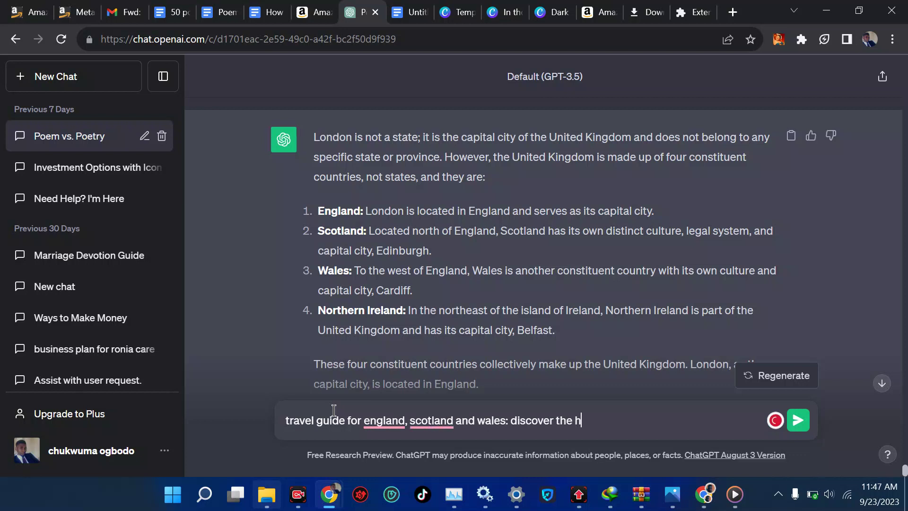
type("ideden beauty of")
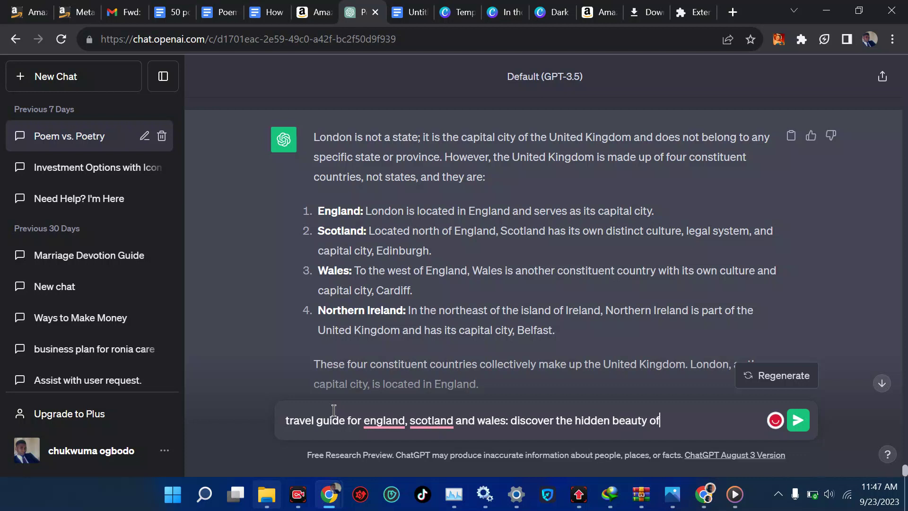
type("england toursin")
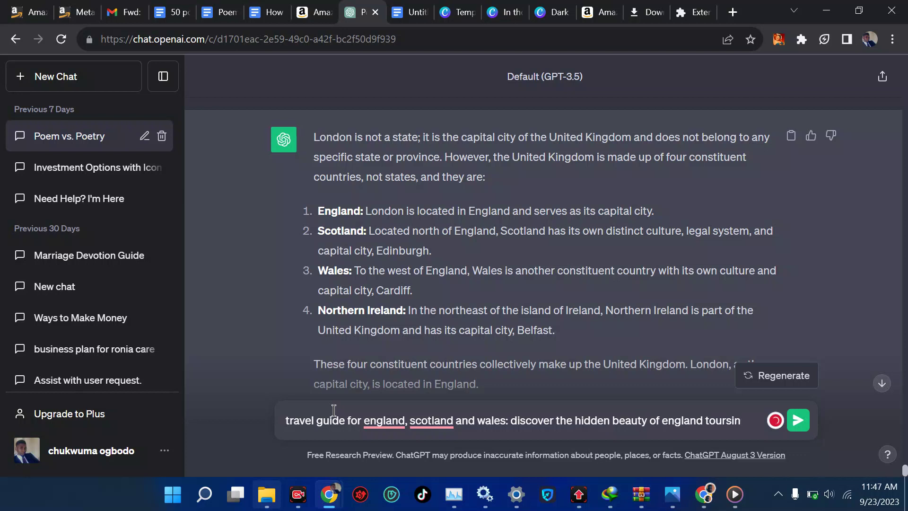
key("BackSpace")
type("ist center")
key("BackSpace")
key("BackSpace")
type("ter hotel")
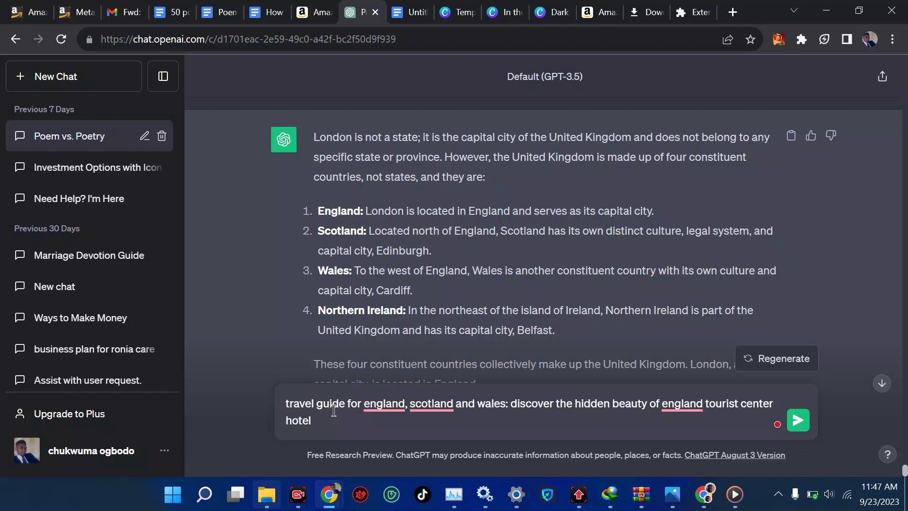
Switch to the Canva book cover design, search its apps for "map" and open the Google Maps app
left_click(553, 13)
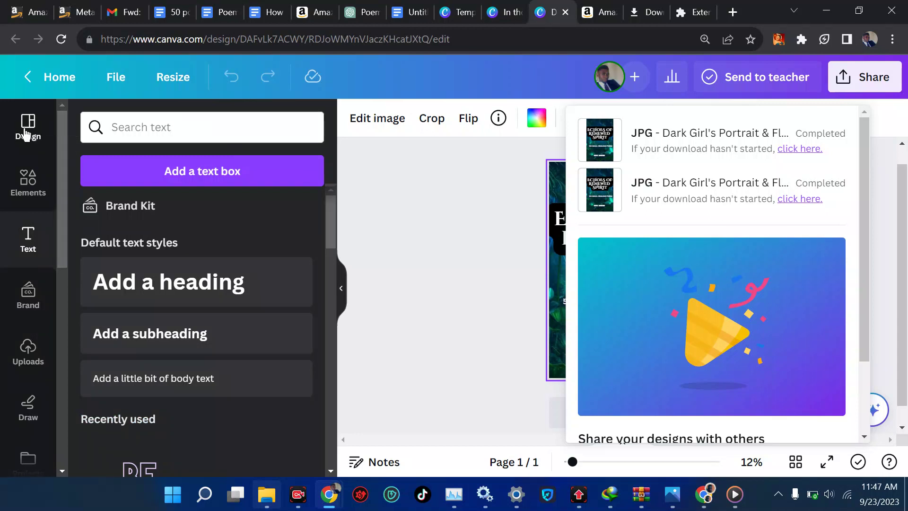
scroll(26, 337, "down", 5)
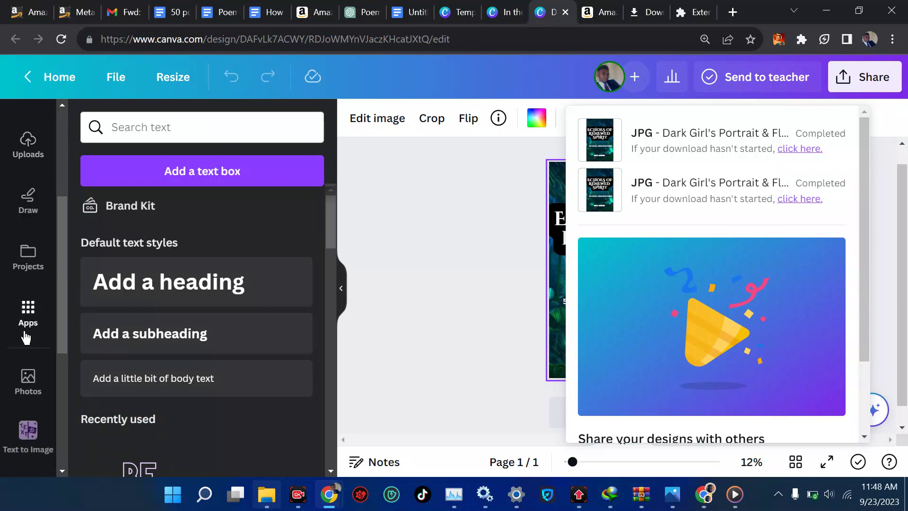
scroll(27, 360, "down", 2)
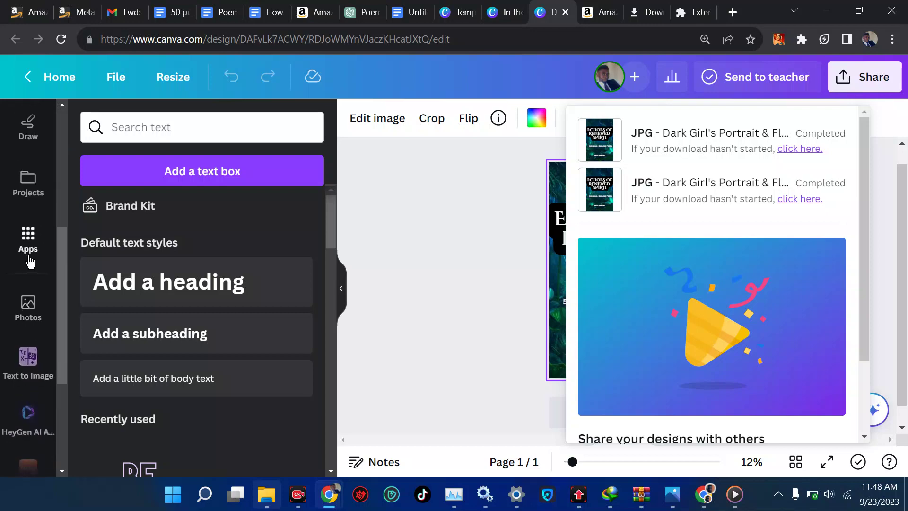
left_click(29, 259)
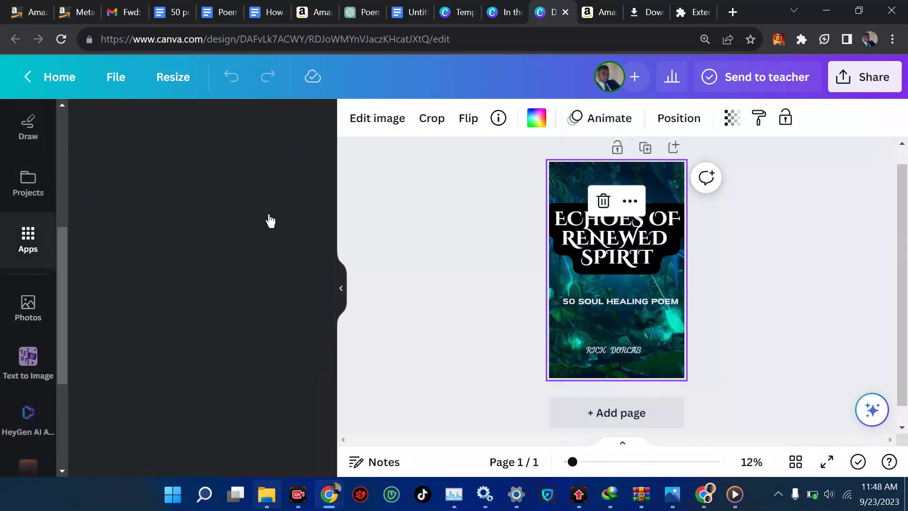
left_click(169, 127)
type("map")
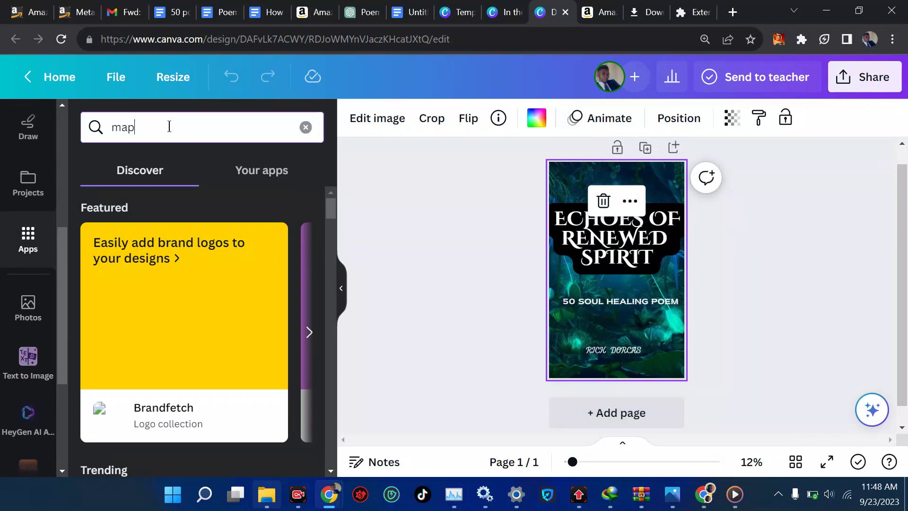
key("Return")
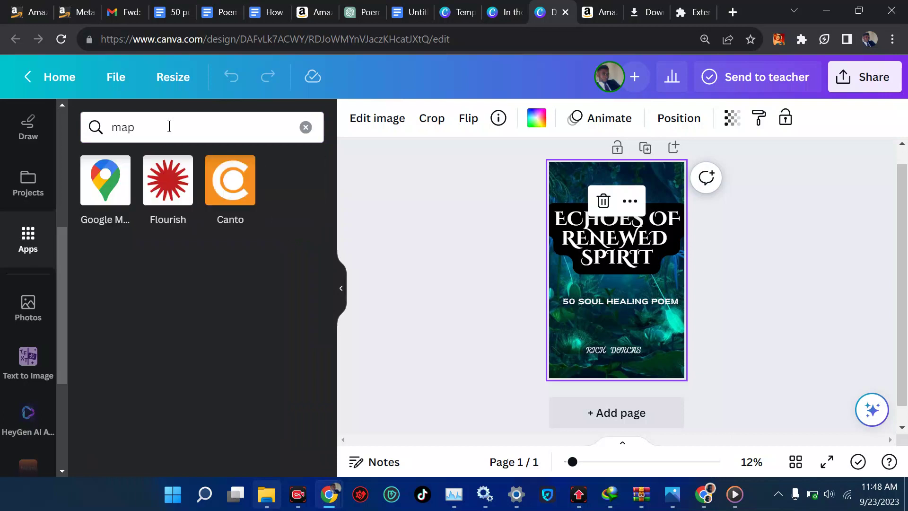
left_click(108, 179)
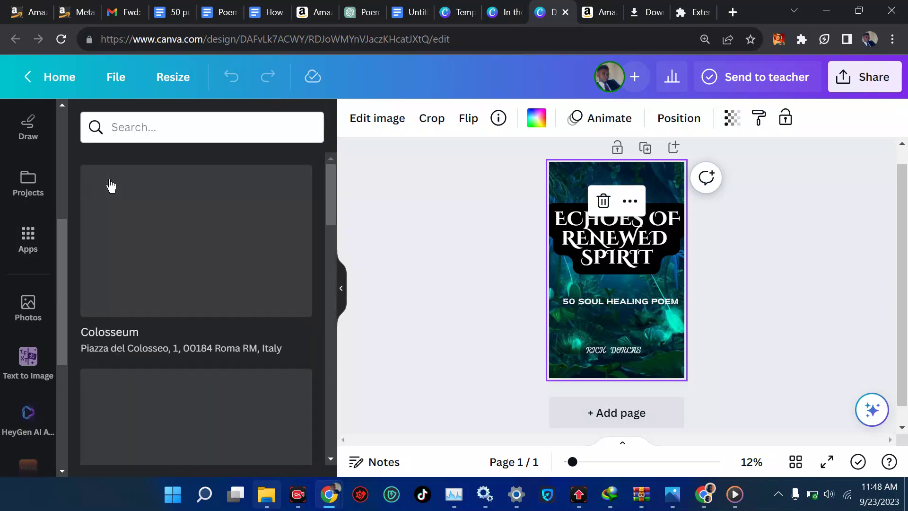
Search the Google Maps app for "wales in london"
left_click(146, 126)
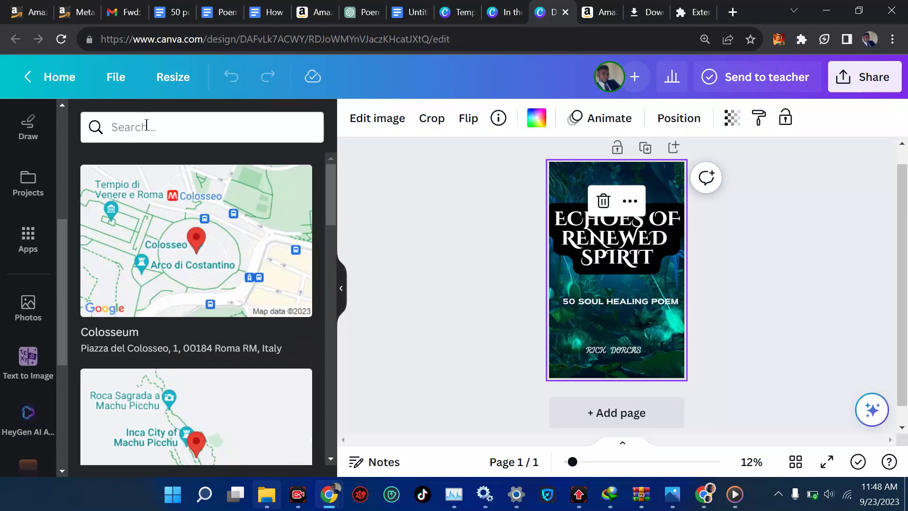
type("wa")
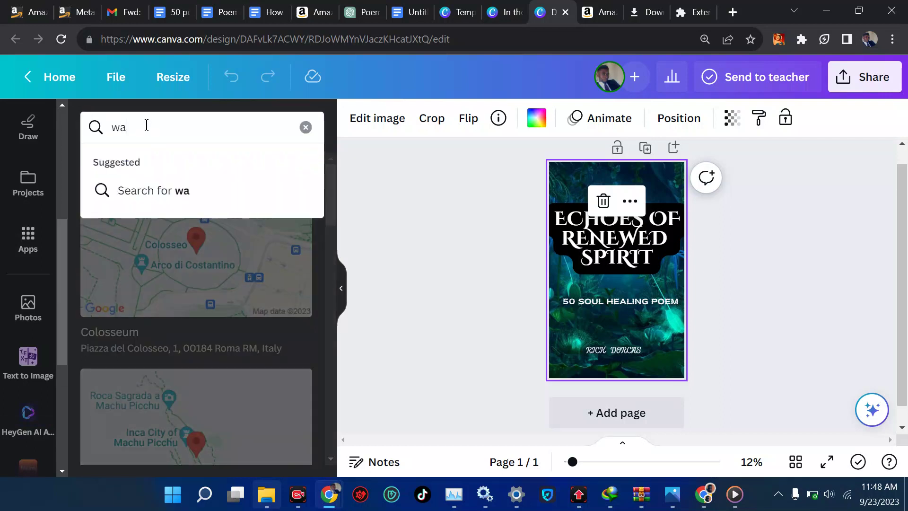
type("les in london")
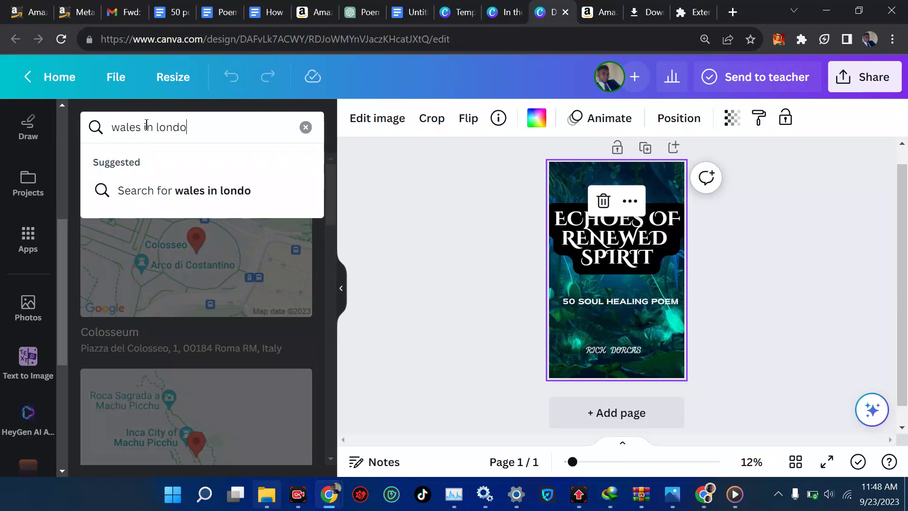
key("Return")
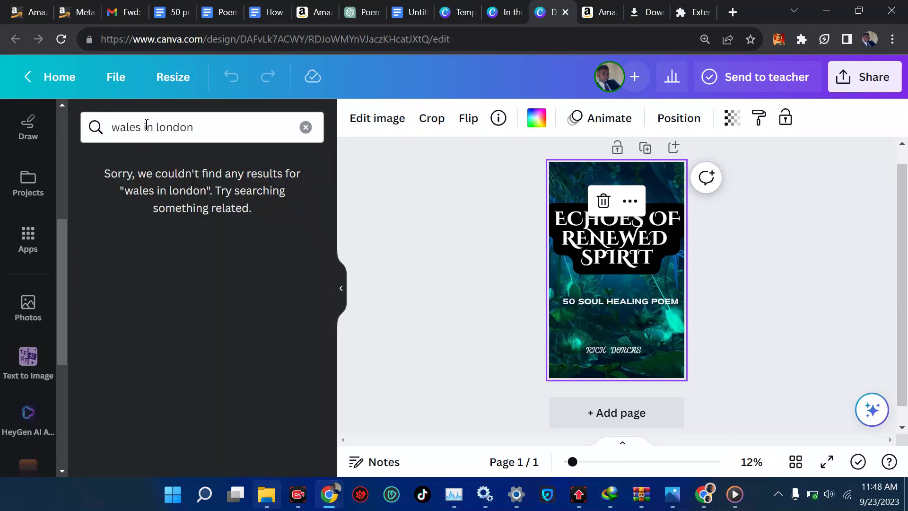
Replace the Google Maps app search with "london" and run it, correcting the misspelling "loondon"
left_click_drag(194, 128, 142, 128)
key("BackSpace")
key("BackSpace")
key("BackSpace")
key("BackSpace")
key("BackSpace")
key("BackSpace")
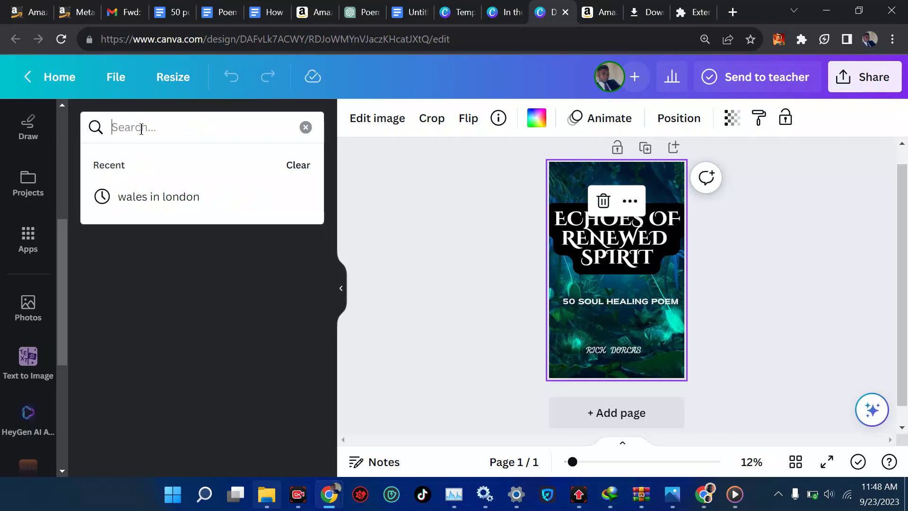
type("loondon")
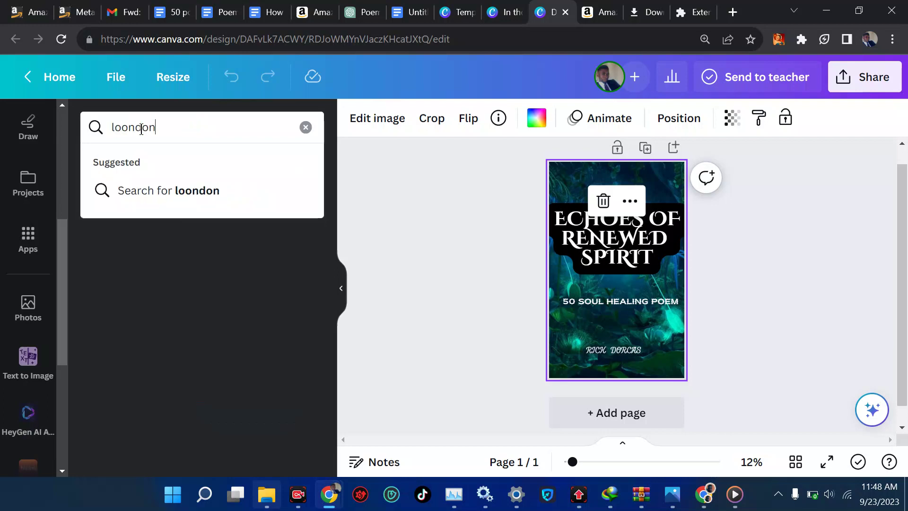
key("Return")
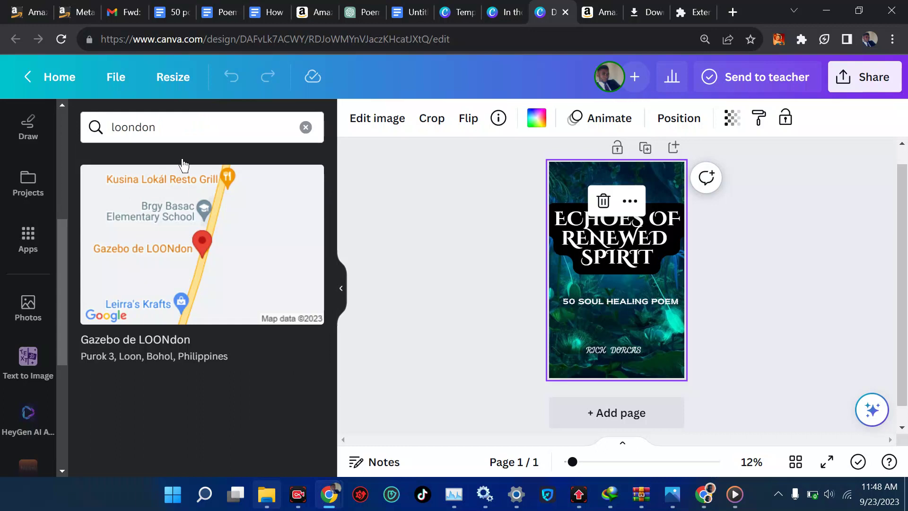
left_click(128, 131)
key("BackSpace")
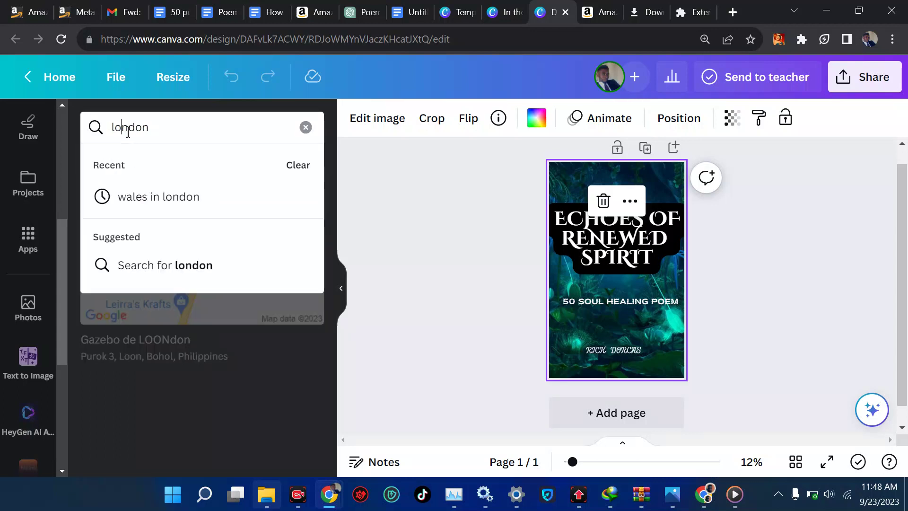
key("Return")
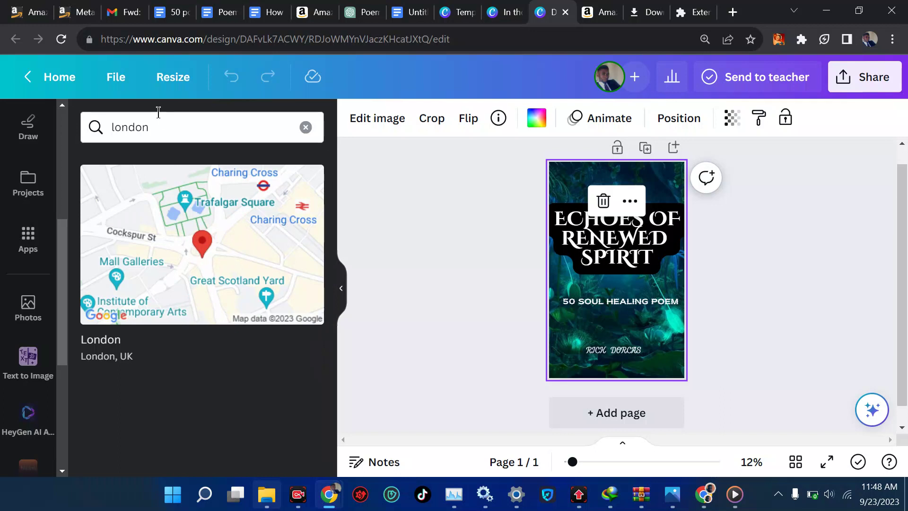
Extend the map search to "london,scotland" and run it
left_click(154, 128)
type(",")
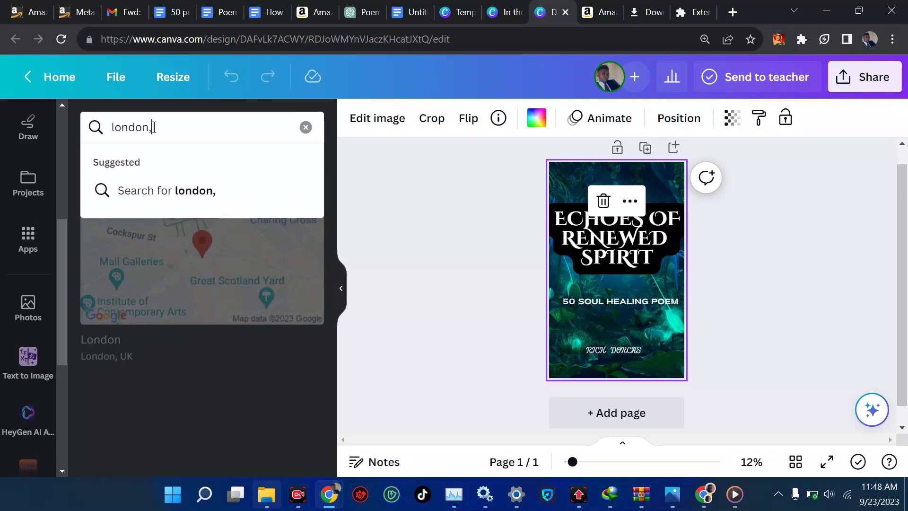
type("scotland")
key("Return")
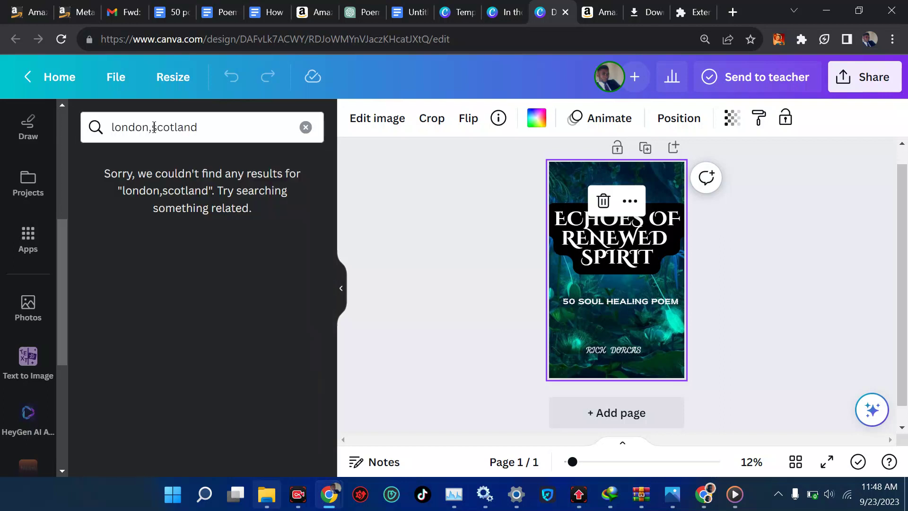
Clear the map search and search for "scotland" alone
double_click(153, 127)
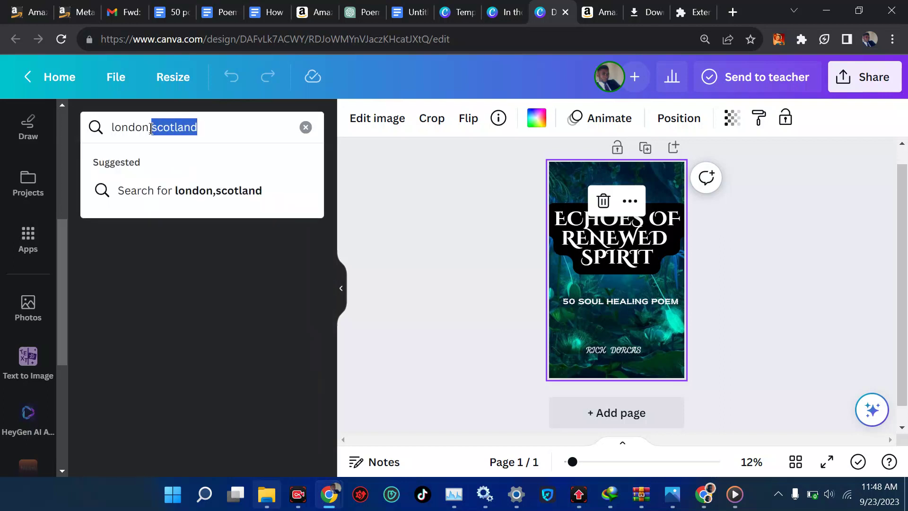
key("BackSpace")
key("BackSpace")
key("BackSpace")
key("BackSpace")
key("BackSpace")
key("BackSpace")
key("BackSpace")
key("BackSpace")
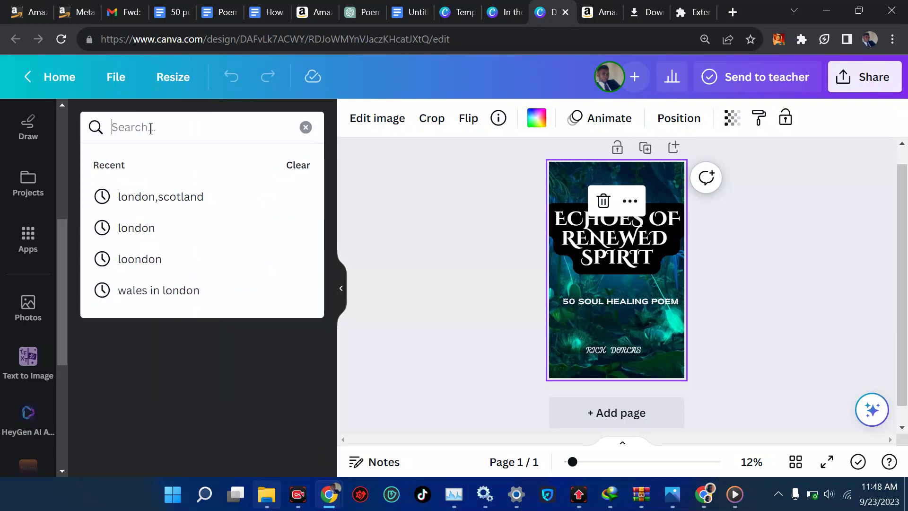
type("scotland")
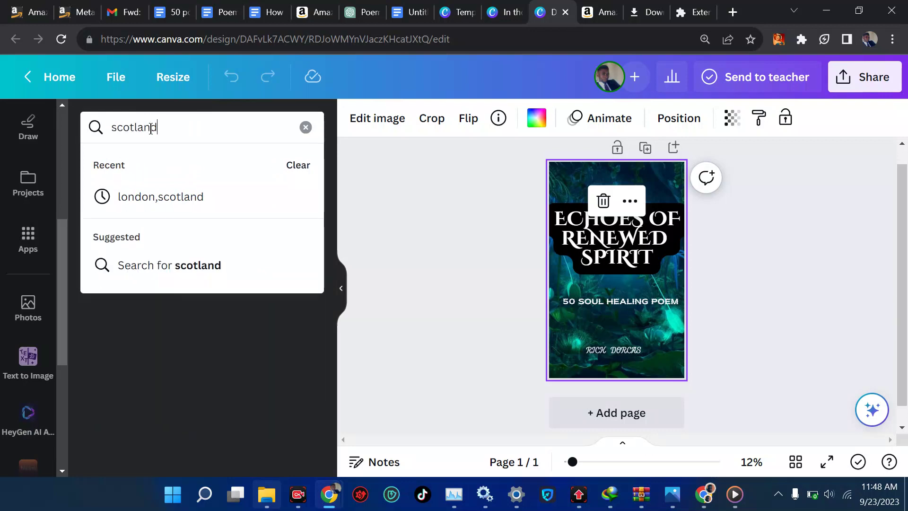
key("Return")
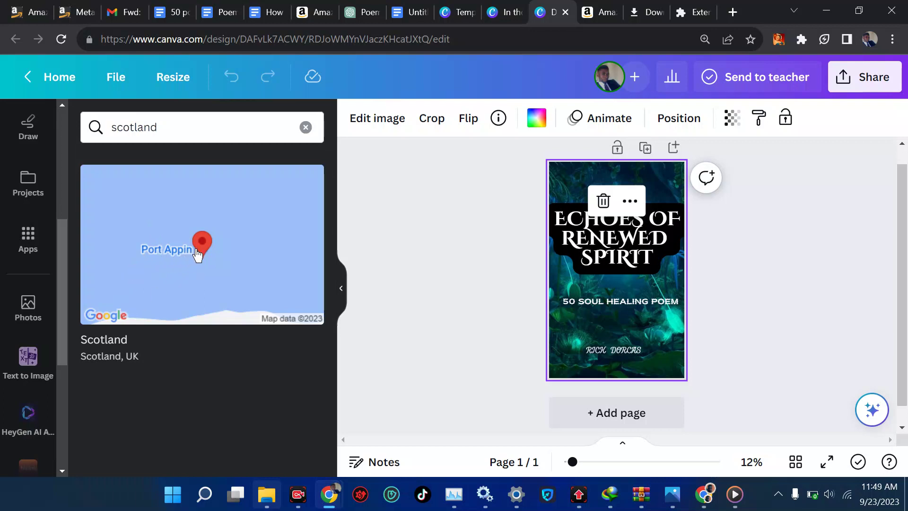
Add the Scotland map to the book cover, move it down over the subtitle and enlarge it to about the cover's width
left_click(175, 127)
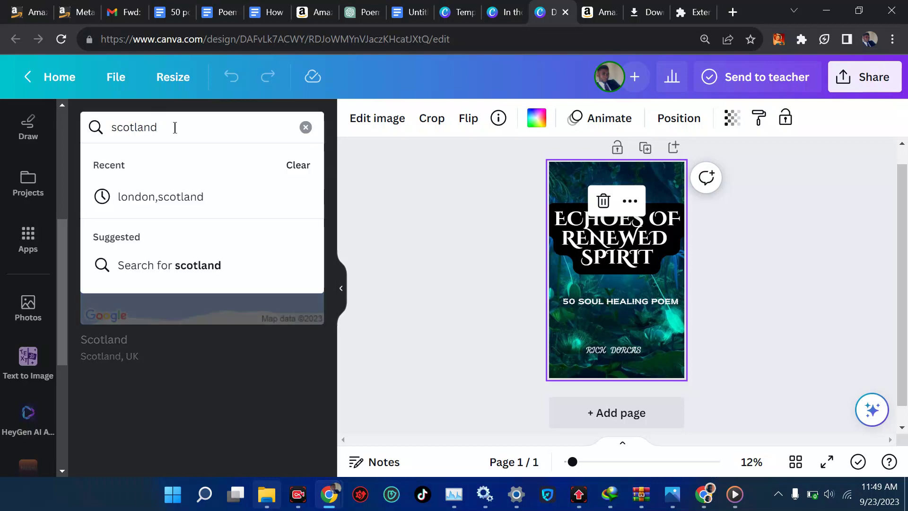
left_click(179, 309)
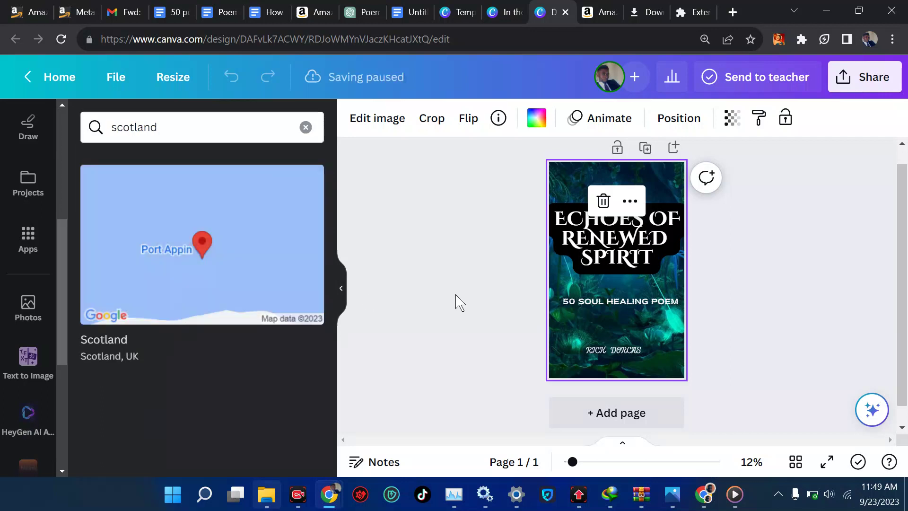
left_click(608, 288)
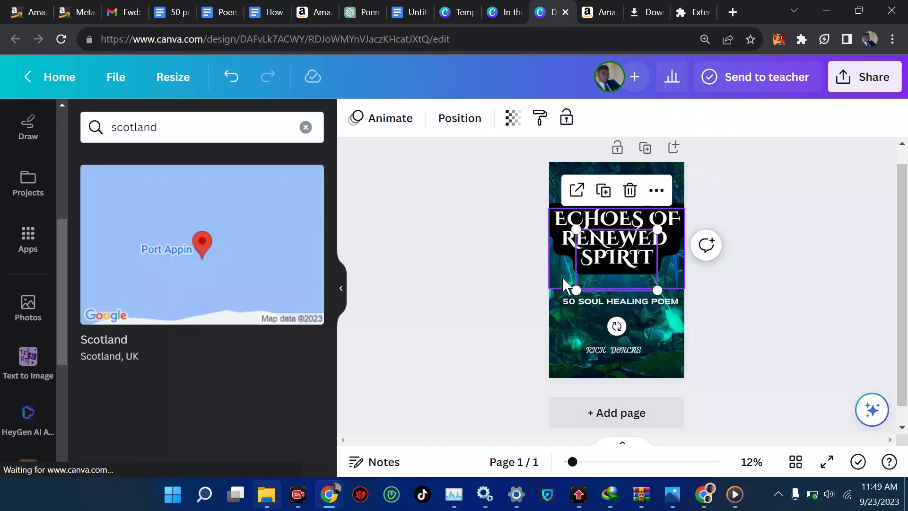
left_click_drag(645, 284, 645, 312)
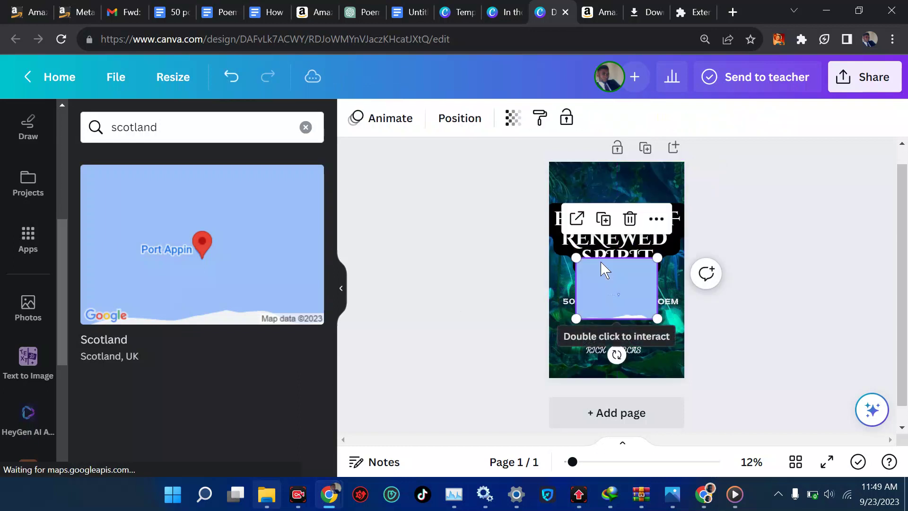
left_click_drag(576, 259, 554, 236)
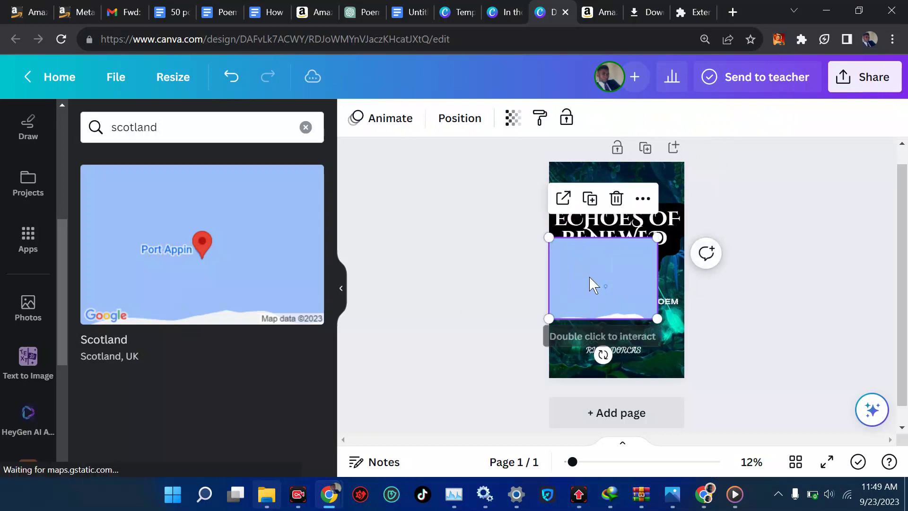
left_click_drag(591, 284, 634, 290)
left_click_drag(595, 241, 563, 221)
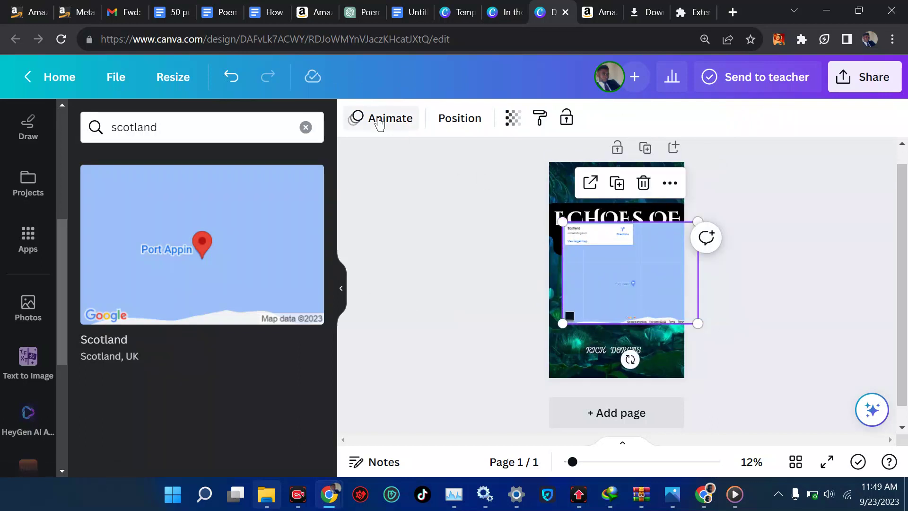
Switch to the Amazon Best Sellers page for Christian Inspirational books and look through the ranked titles and their details
left_click(364, 11)
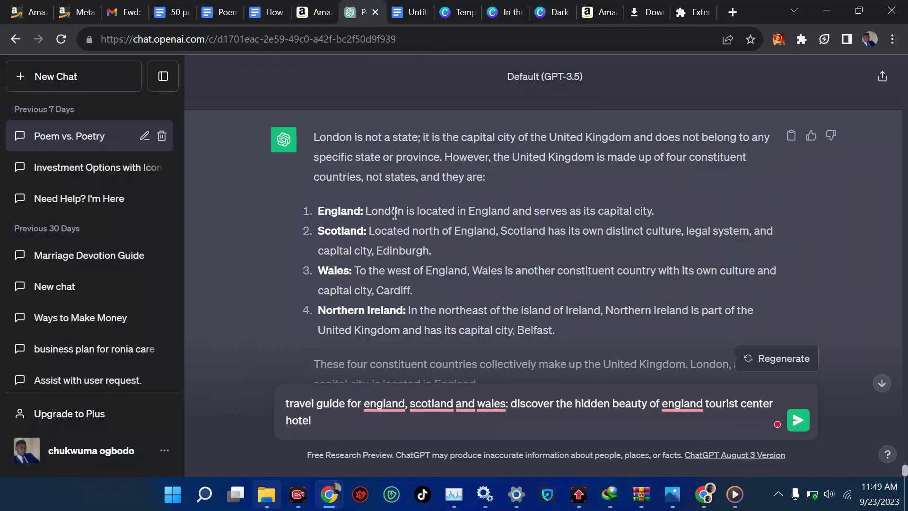
left_click(278, 12)
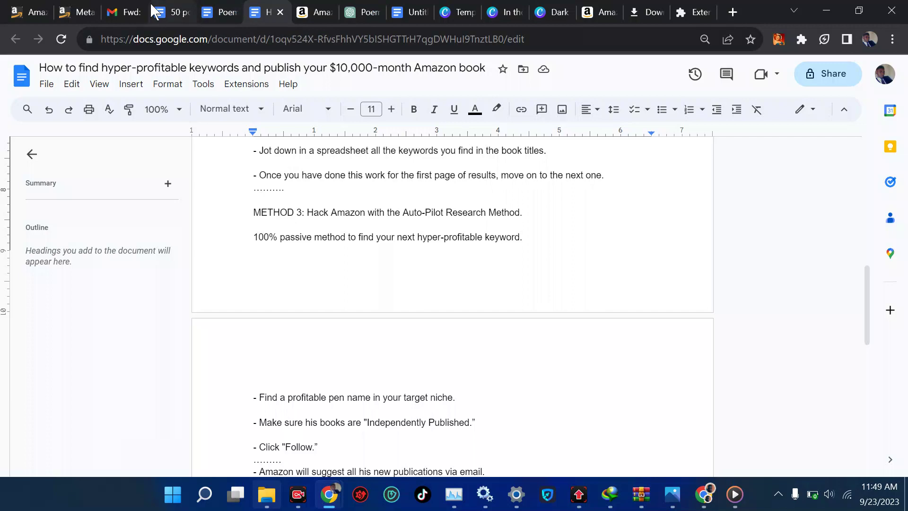
left_click(321, 13)
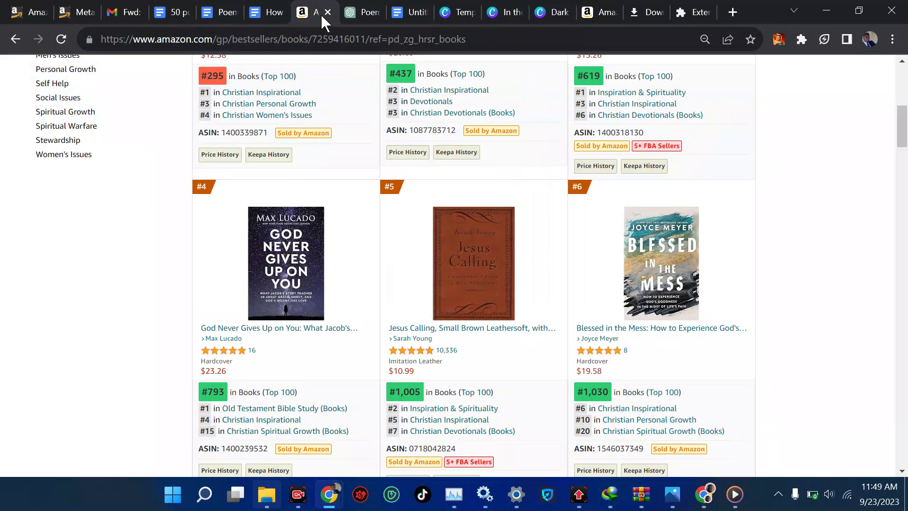
scroll(362, 213, "up", 8)
scroll(363, 214, "up", 2)
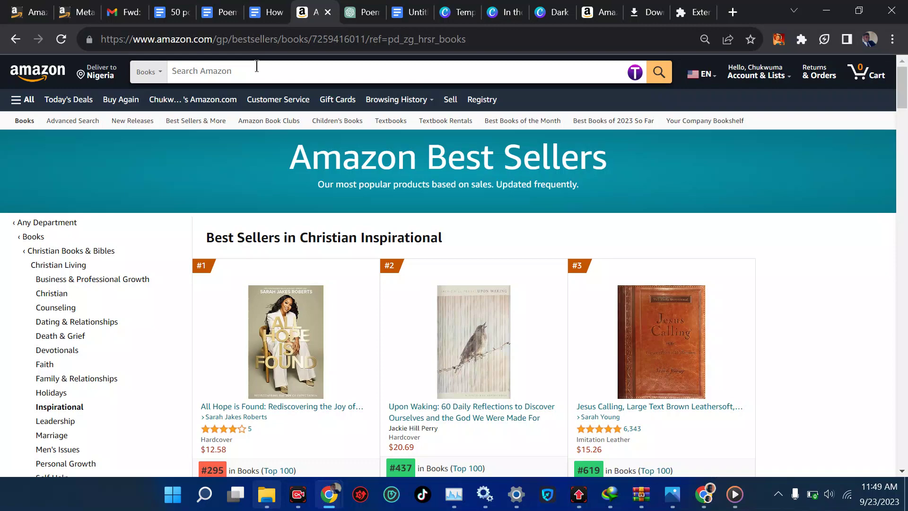
scroll(256, 66, "down", 10)
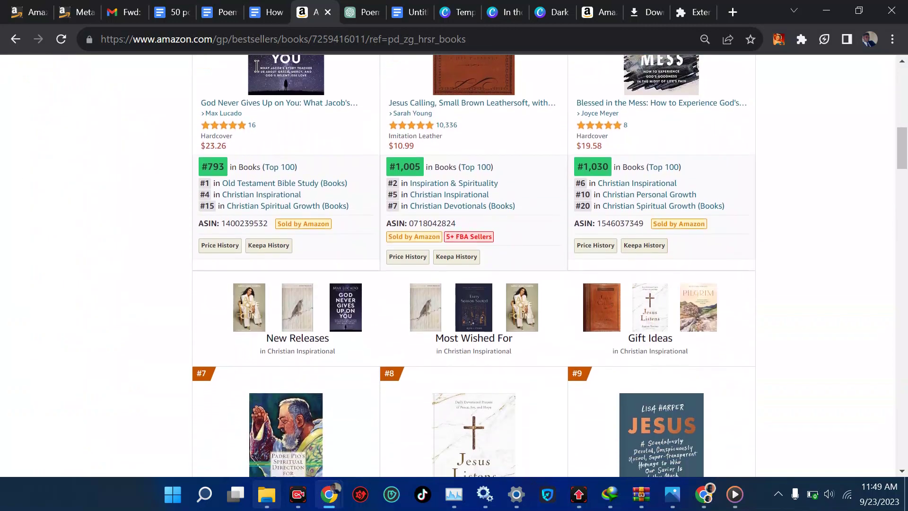
mouse_move(258, 72)
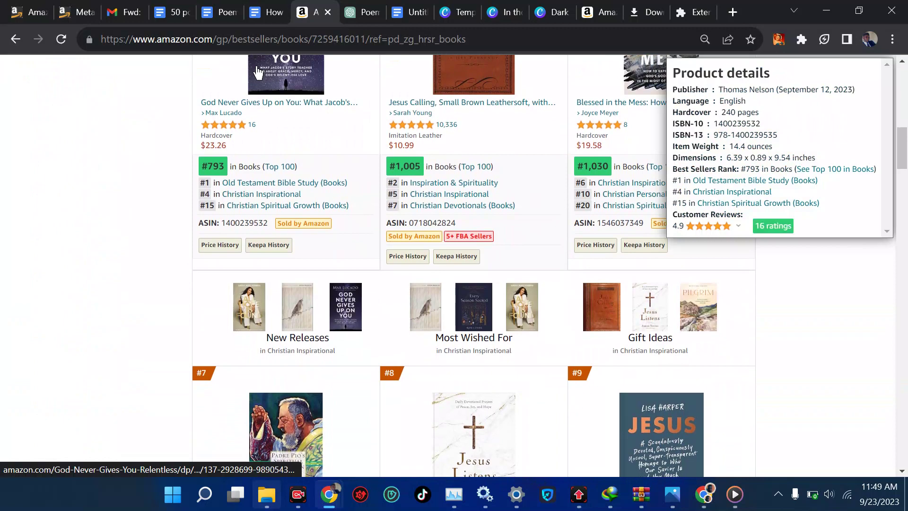